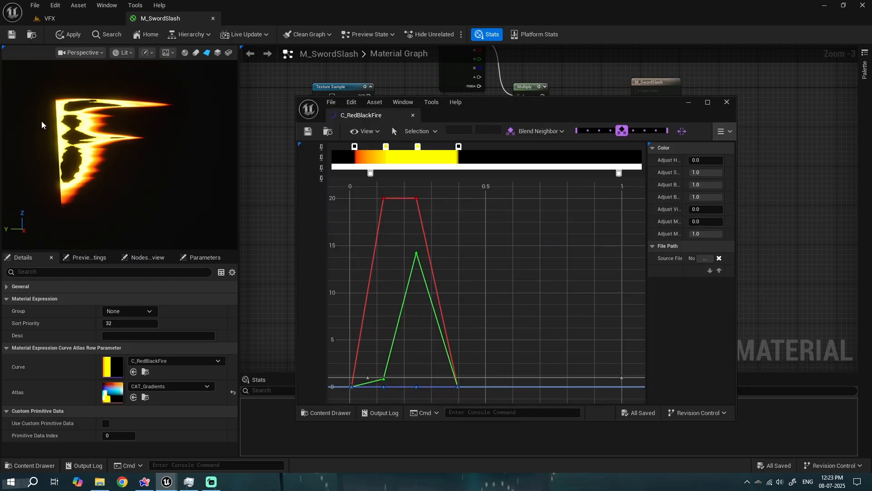
# Step: Move the C_RedBlackFire gradient's black end stop to about 0.47 and its two yellow stops to about 0.09 and 0.28
pyautogui.moveTo(459, 147); pyautogui.dragTo(478, 147)
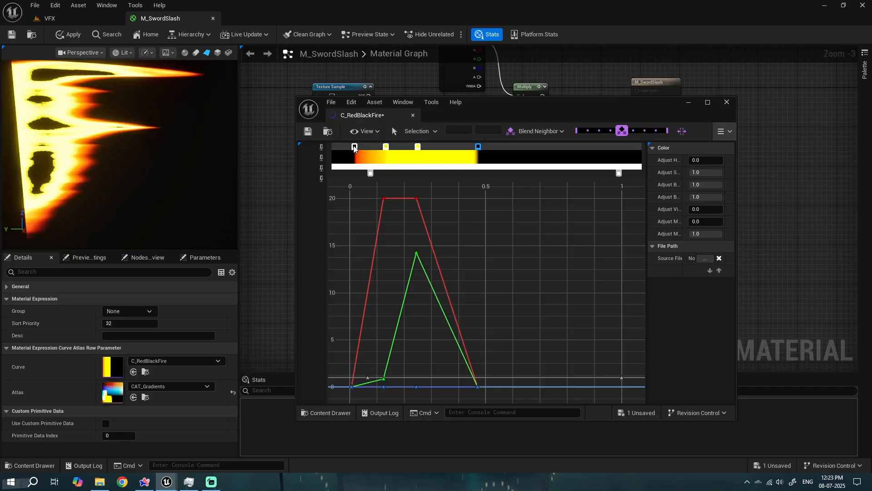
pyautogui.moveTo(386, 147); pyautogui.dragTo(433, 150)
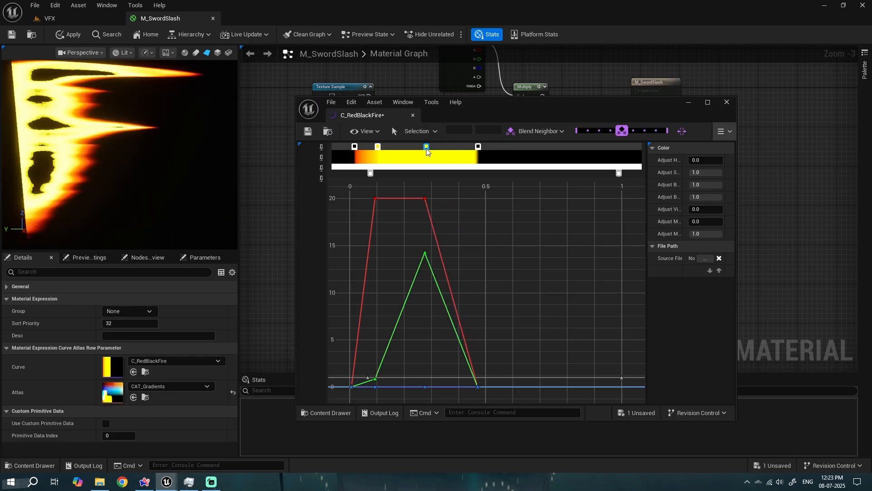
# Step: Recolour the two middle stops of the C_RedBlackFire gradient from yellow to light green
pyautogui.doubleClick(379, 146)
pyautogui.moveTo(442, 215); pyautogui.dragTo(412, 243)
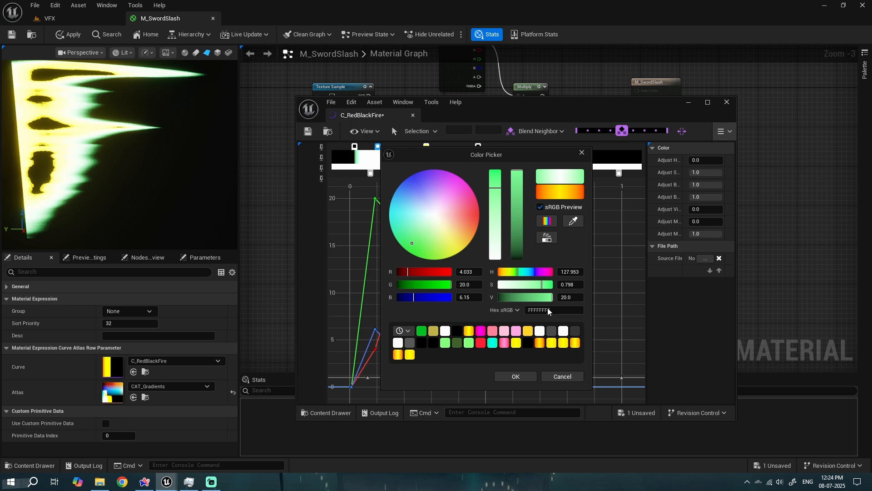
pyautogui.click(515, 376)
pyautogui.click(426, 147)
pyautogui.doubleClick(426, 147)
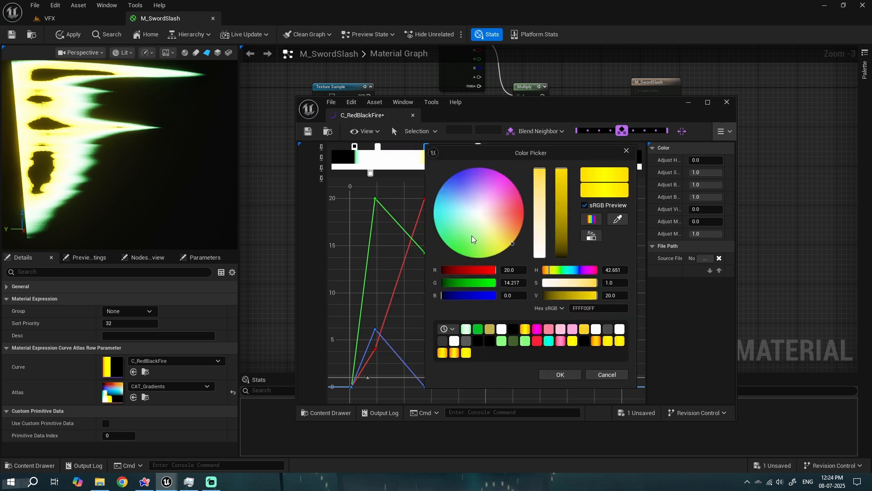
pyautogui.click(473, 239)
pyautogui.click(564, 374)
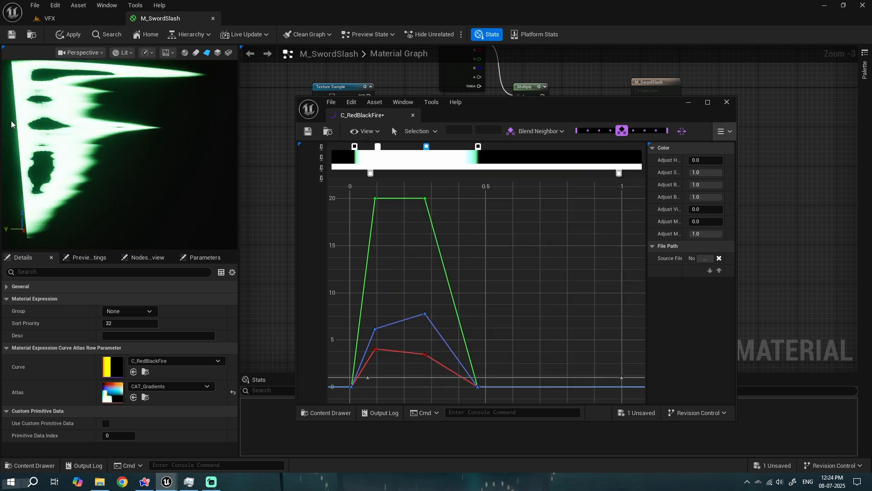
# Step: Undo the colour changes made to the two middle gradient stops
pyautogui.hotkey('ctrl', 'z')
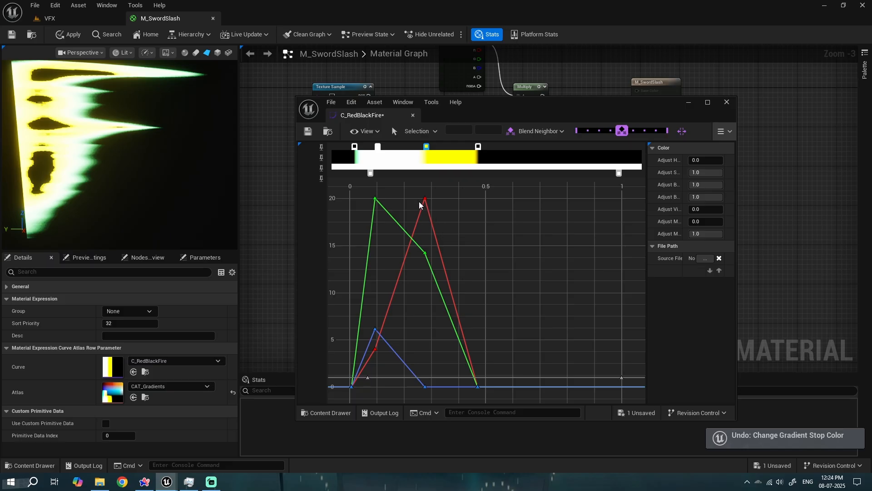
pyautogui.hotkey('ctrl', 'z')
pyautogui.hotkey('ctrl', 'z')
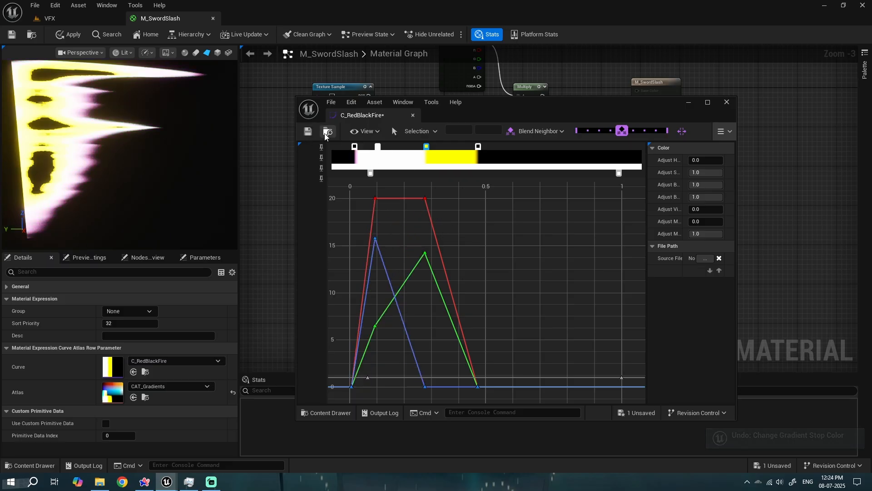
pyautogui.hotkey('ctrl', 'z')
# Step: Save and close the C_RedBlackFire curve, and assign C_SwordGreenYellow as the Param node's curve
pyautogui.hotkey('ctrl', 's')
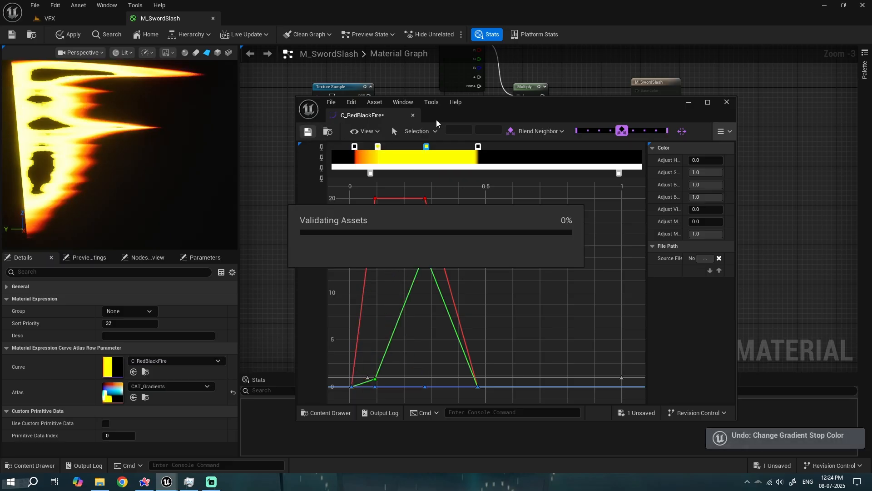
pyautogui.click(413, 115)
pyautogui.click(156, 360)
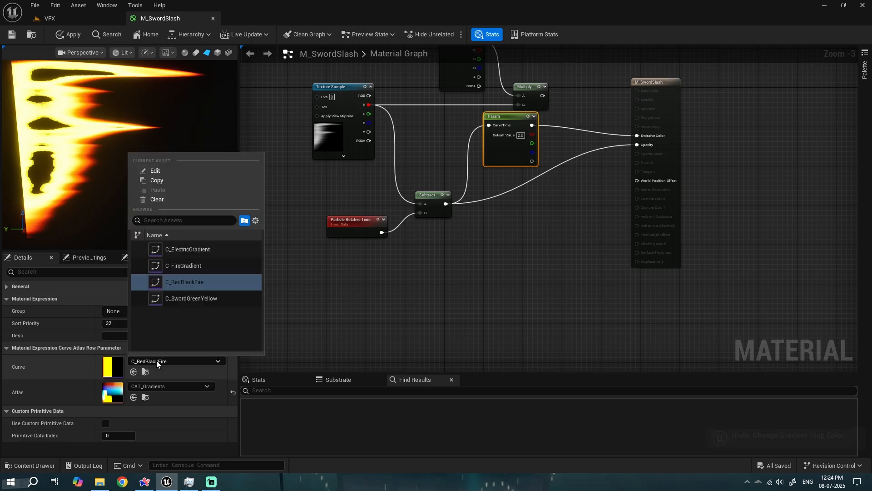
pyautogui.click(189, 301)
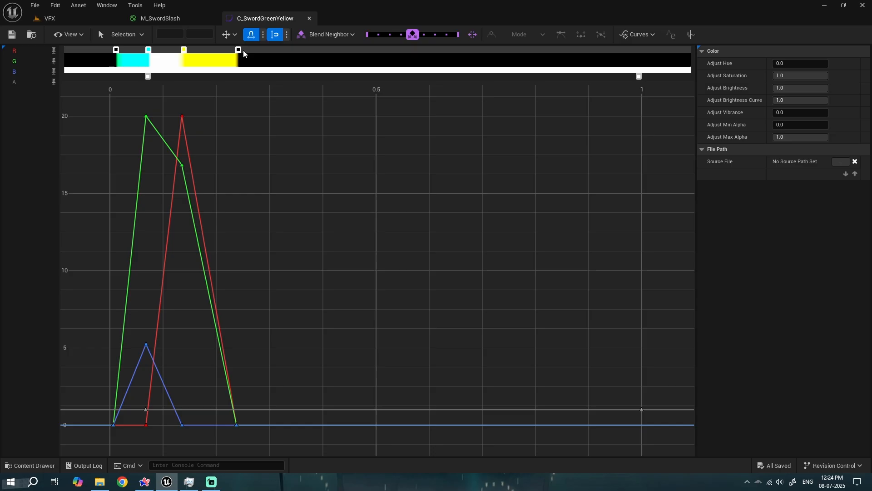
# Step: Put the C_SwordGreenYellow curve editor in a floating window and move the gradient's black end stop to a higher value
pyautogui.moveTo(259, 19); pyautogui.dragTo(437, 113)
pyautogui.moveTo(573, 145); pyautogui.dragTo(630, 148)
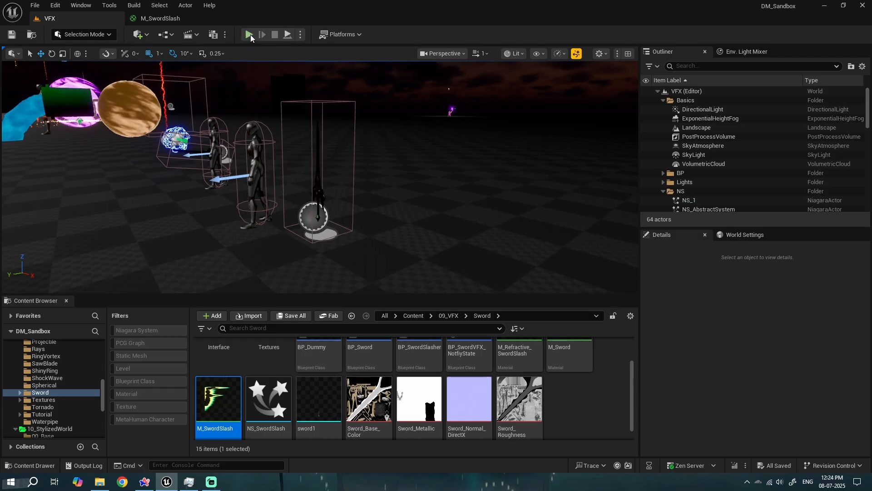
# Step: Play the VFX level and swing the sword to check the green-yellow slash effect, including at normal speed
pyautogui.click(440, 168)
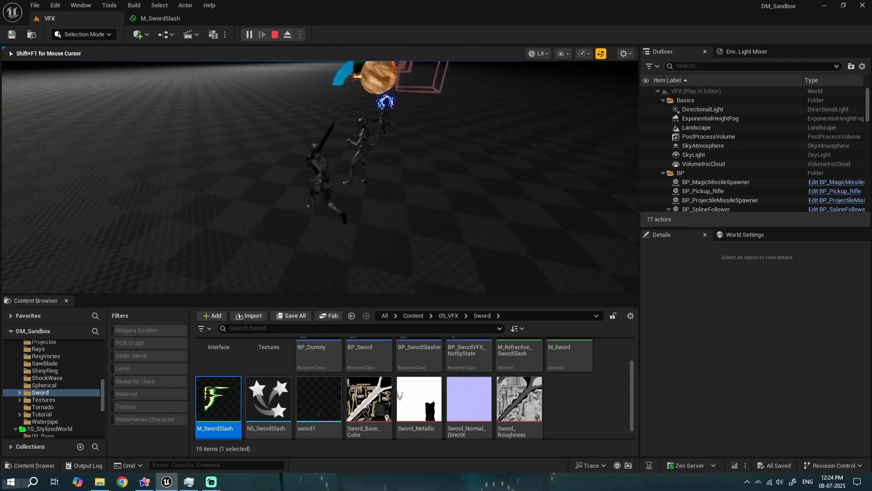
pyautogui.click(440, 168)
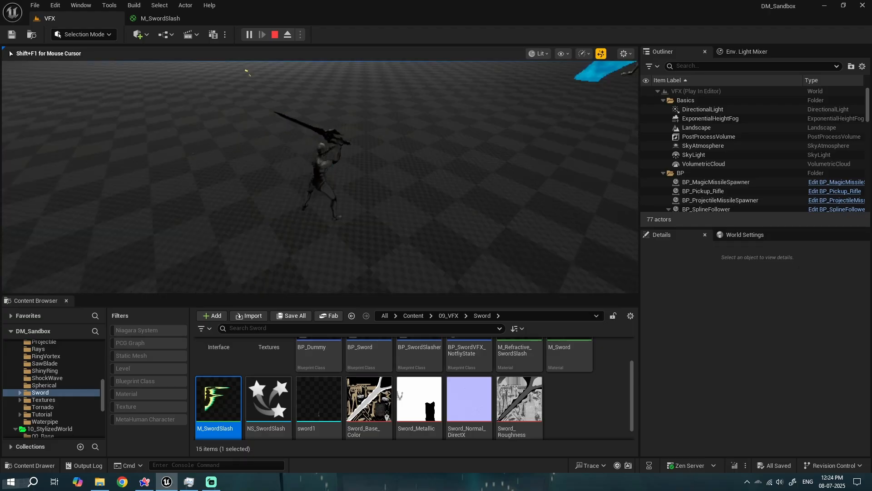
pyautogui.press('t')
pyautogui.press('w')
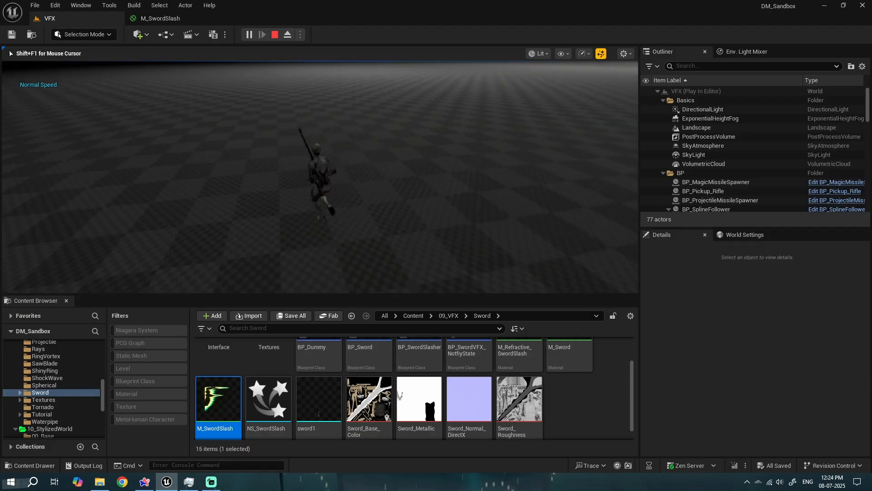
pyautogui.click(320, 177)
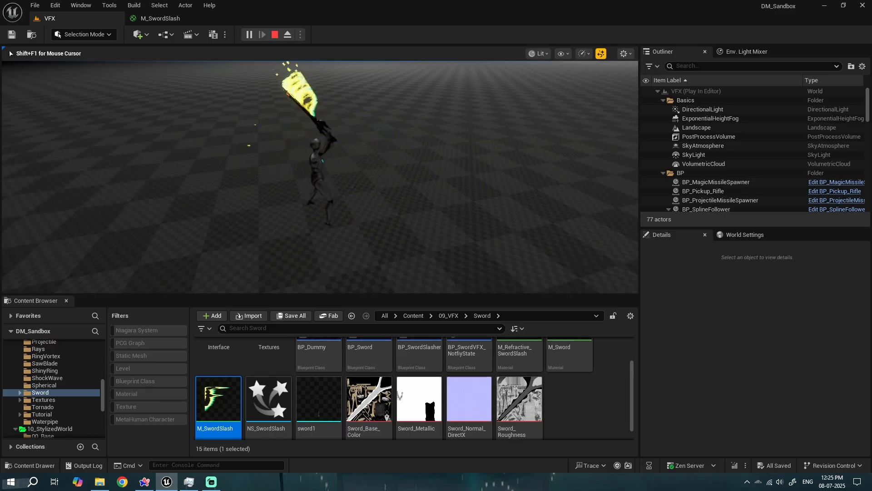
pyautogui.press('Escape')
# Step: Assign C_RedBlackFire as the Param node's curve in the M_SwordSlash material
pyautogui.click(170, 21)
pyautogui.click(164, 361)
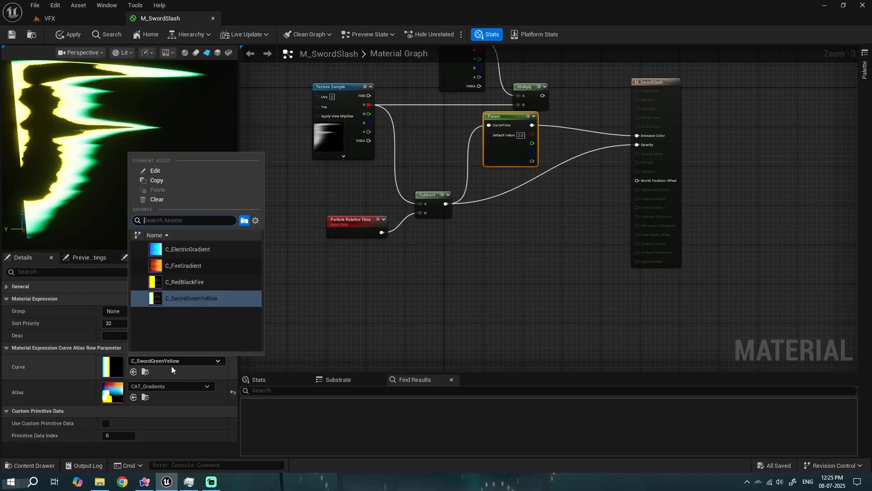
pyautogui.click(184, 282)
# Step: Play the VFX level, swing the sword to check the slash colour, and stop the simulation
pyautogui.click(86, 20)
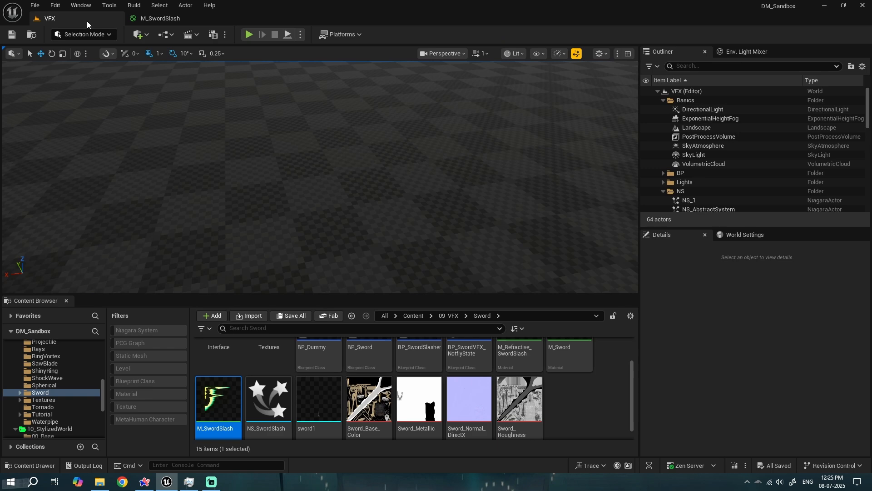
pyautogui.click(251, 35)
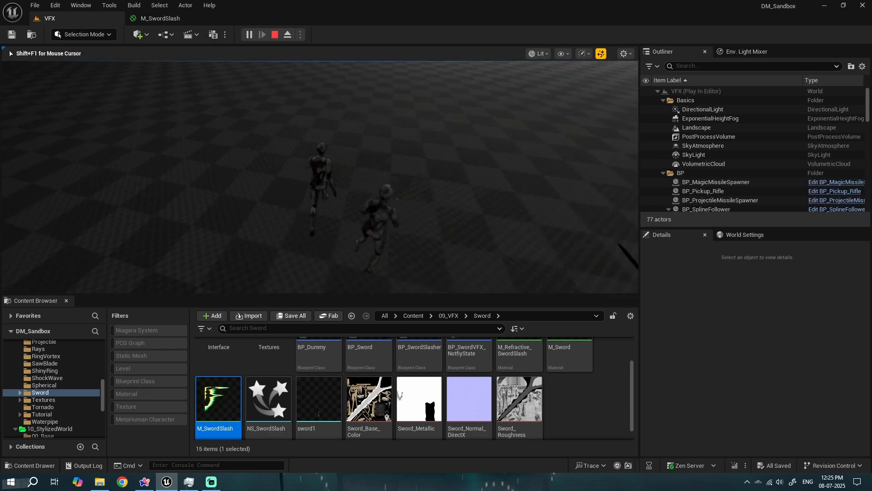
pyautogui.press('w')
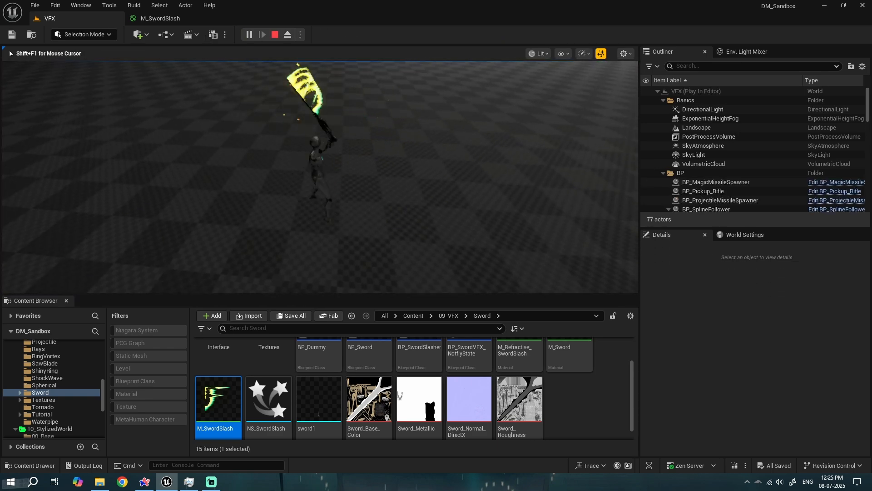
pyautogui.press('Escape')
# Step: Save the M_SwordSlash material with its new curve and return to the VFX level
pyautogui.click(150, 14)
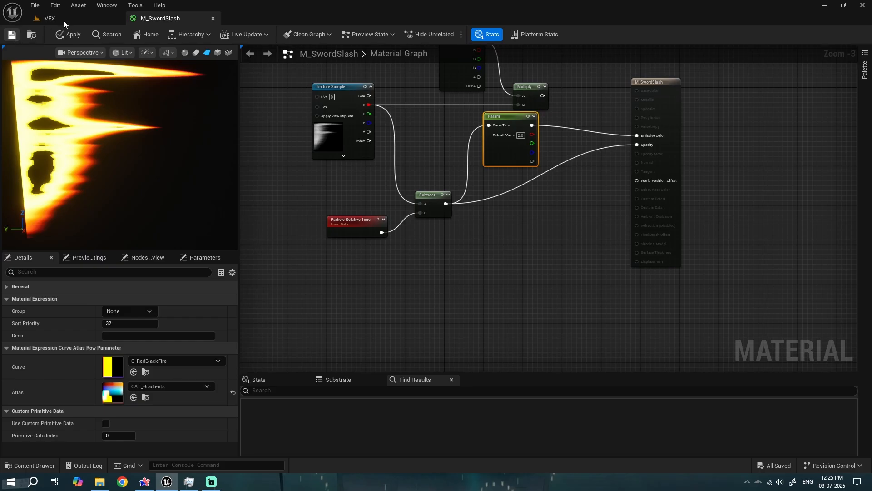
pyautogui.click(63, 20)
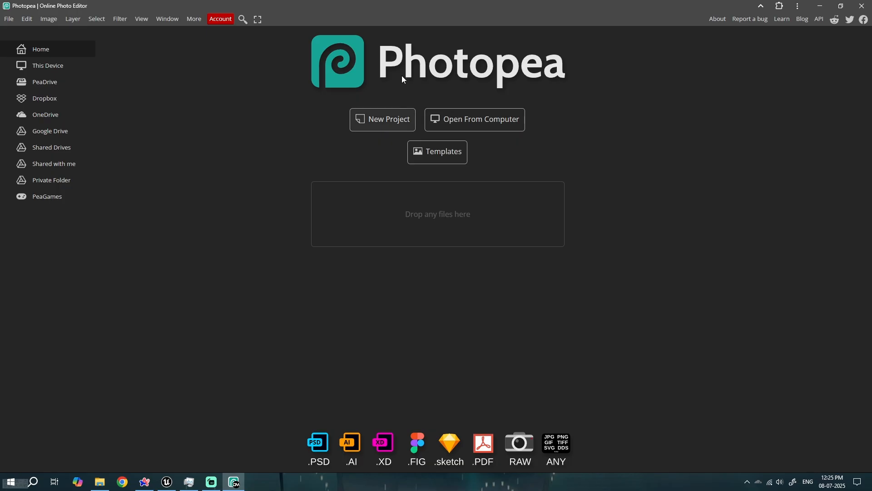
# Step: Switch to Photopea and open the SwordTrail6.png texture for a closer look
pyautogui.click(413, 158)
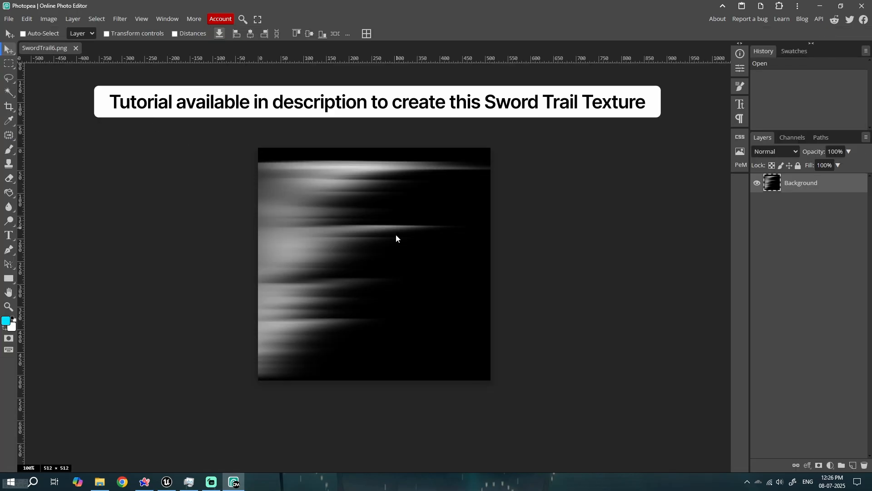
pyautogui.scroll(4, 390, 235)
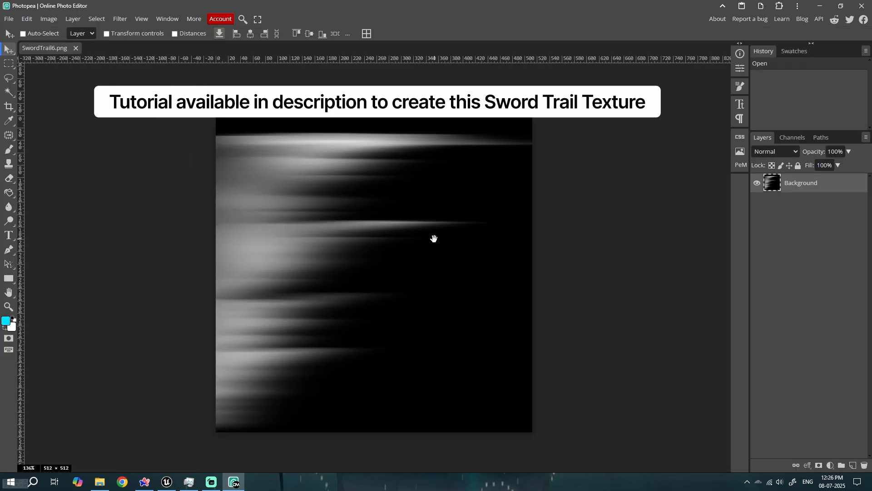
pyautogui.moveTo(434, 239); pyautogui.dragTo(429, 239, button='middle')
pyautogui.scroll(2, 337, 263)
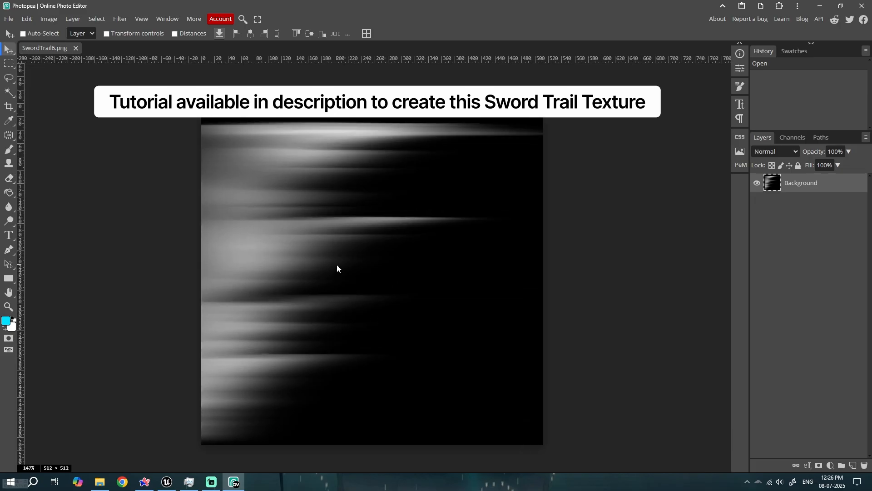
# Step: Reset the foreground and background colours to the default black and white
pyautogui.press('d')
pyautogui.scroll(-1, 376, 273)
pyautogui.moveTo(430, 266); pyautogui.dragTo(419, 263, button='middle')
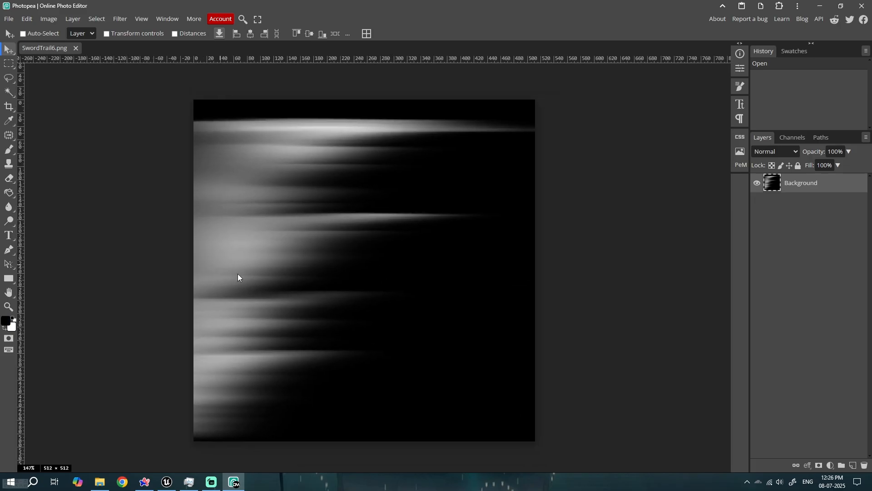
pyautogui.scroll(-1, 353, 257)
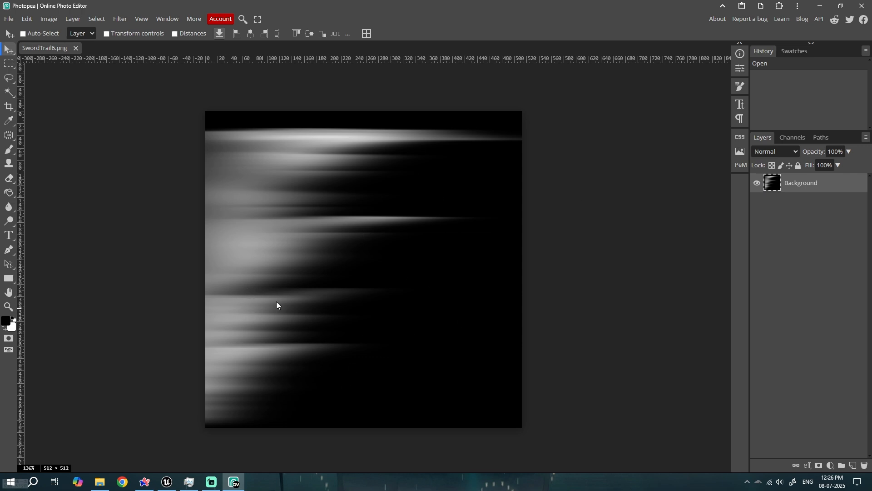
# Step: Use the foreground Color Picker to sample the brightness of the texture's grey trail areas and black background
pyautogui.click(7, 325)
pyautogui.moveTo(136, 90); pyautogui.dragTo(614, 113)
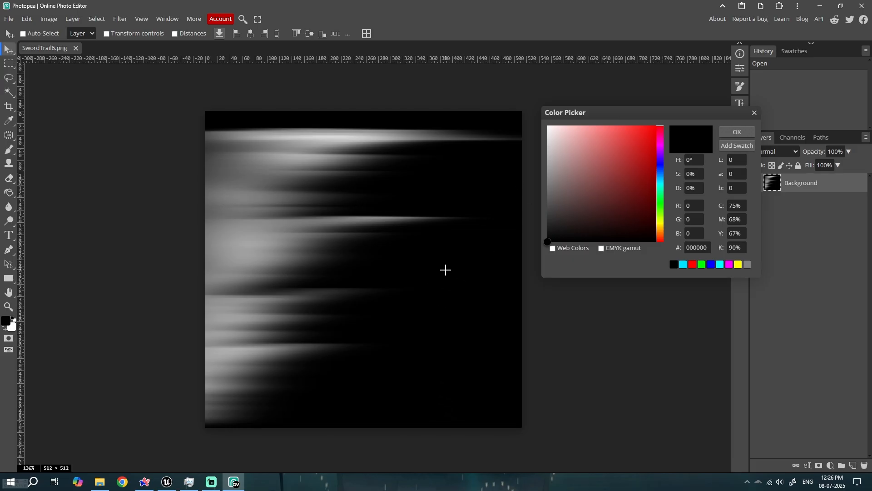
pyautogui.moveTo(259, 158); pyautogui.dragTo(239, 169)
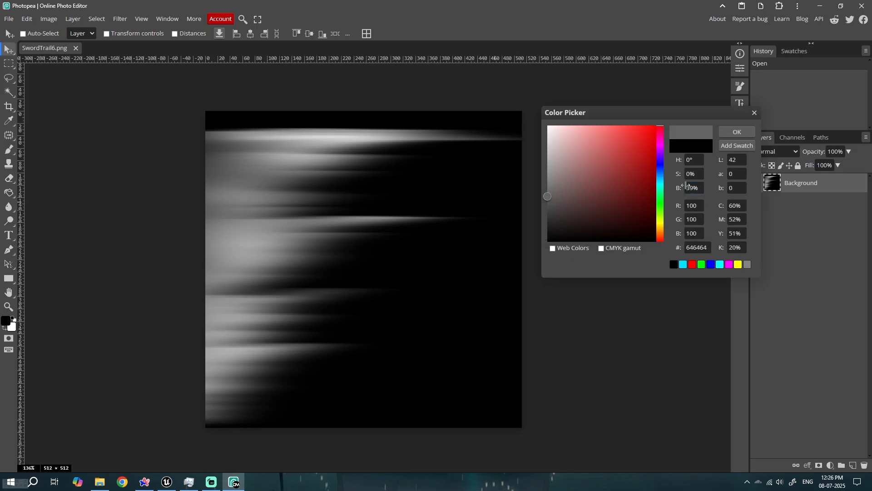
pyautogui.click(237, 232)
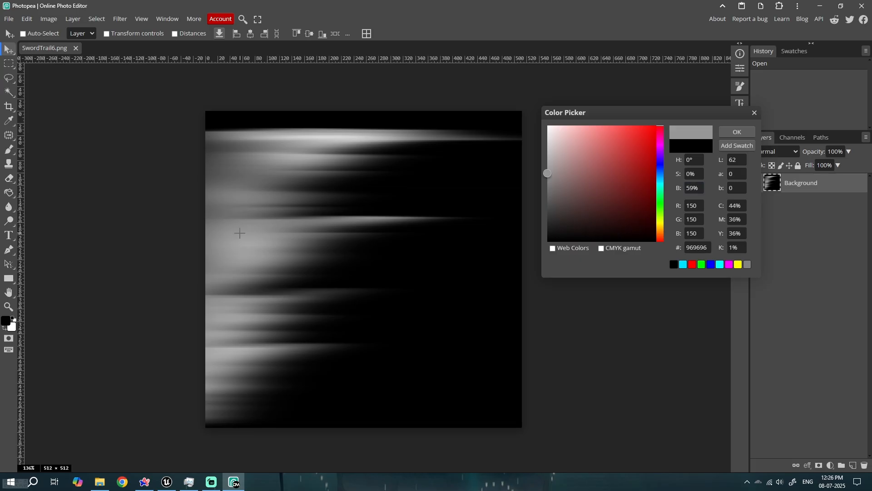
pyautogui.moveTo(226, 270); pyautogui.dragTo(241, 320)
pyautogui.moveTo(265, 156)
pyautogui.mouseDown()
pyautogui.moveTo(346, 136)
pyautogui.moveTo(323, 137)
pyautogui.moveTo(332, 141)
pyautogui.moveTo(268, 234)
pyautogui.moveTo(273, 284)
pyautogui.moveTo(248, 365)
pyautogui.mouseUp()
pyautogui.click(427, 263)
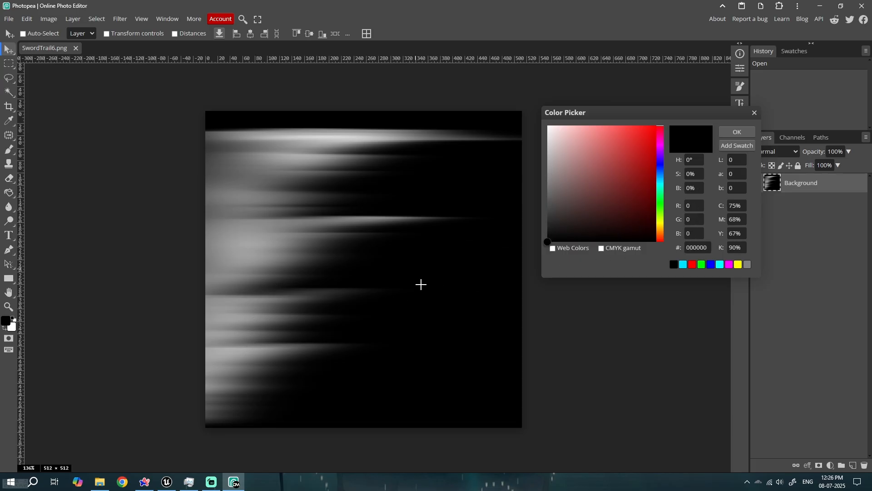
pyautogui.click(228, 249)
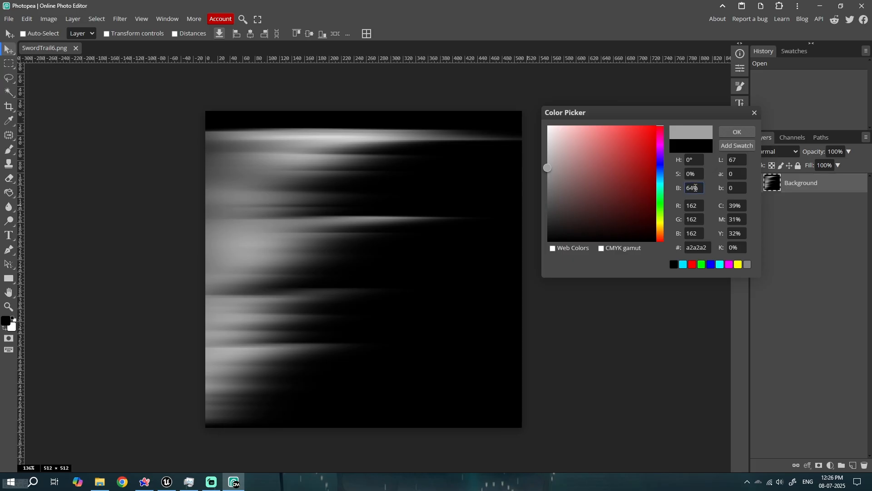
pyautogui.moveTo(218, 218); pyautogui.dragTo(247, 240)
# Step: Compare the greyscale range from white to black in the Color Picker, and close it without applying a colour
pyautogui.moveTo(549, 165); pyautogui.dragTo(548, 242)
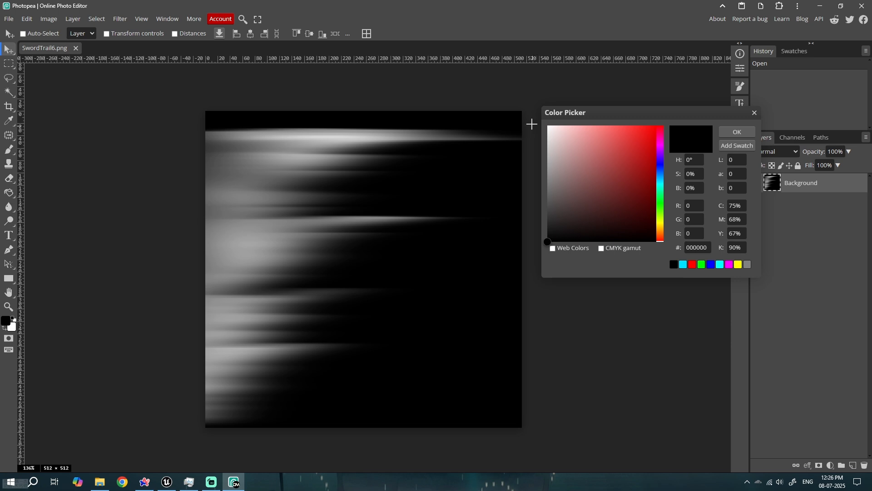
pyautogui.click(549, 127)
pyautogui.moveTo(549, 230); pyautogui.dragTo(547, 243)
pyautogui.moveTo(547, 182); pyautogui.dragTo(530, 225)
pyautogui.click(755, 113)
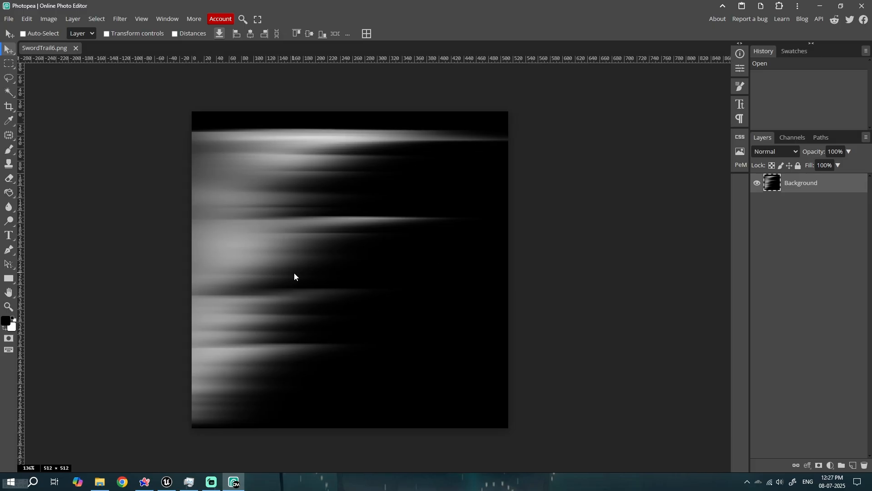
# Step: Add a Gradient Map adjustment layer above the sword trail Background layer and open its gradient for editing
pyautogui.scroll(1, 294, 272)
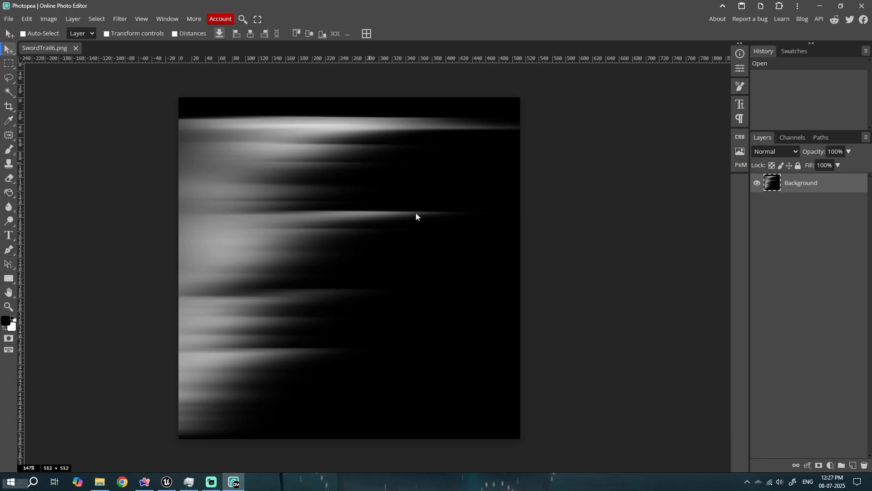
pyautogui.click(831, 465)
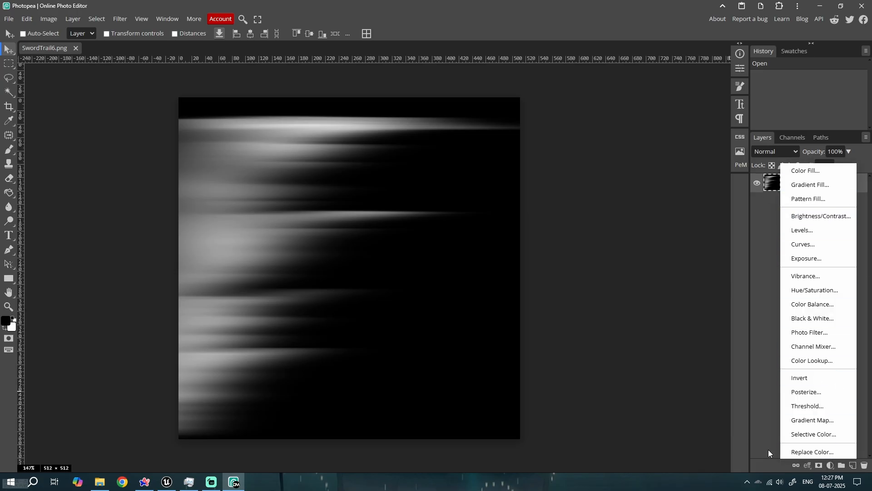
pyautogui.click(813, 420)
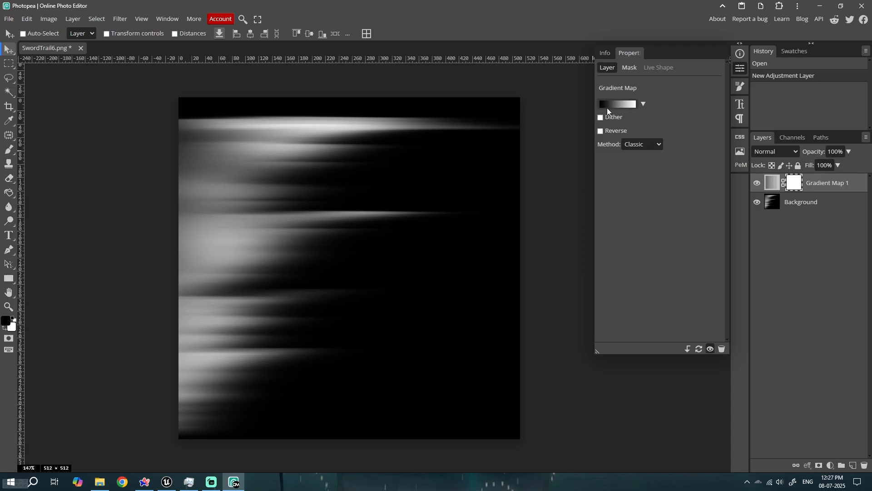
pyautogui.click(607, 108)
pyautogui.moveTo(191, 90); pyautogui.dragTo(715, 160)
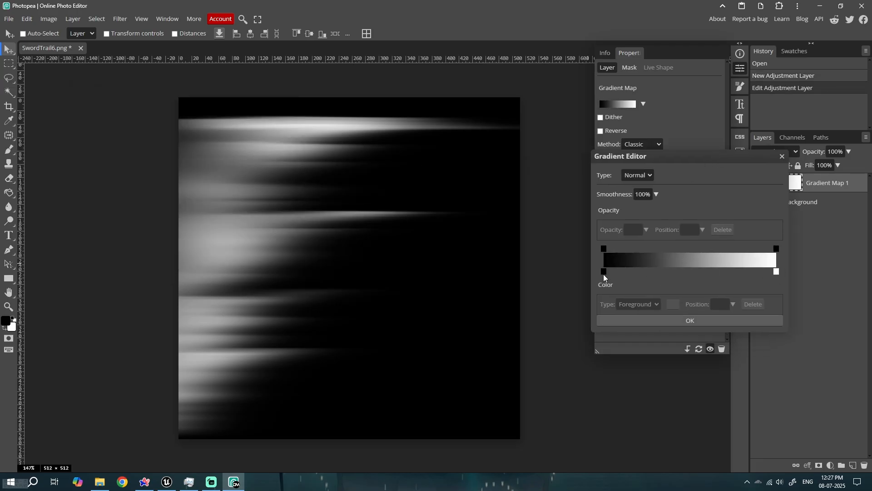
# Step: Recolour the gradient's black stop at 0% to light pink ff9595
pyautogui.doubleClick(604, 271)
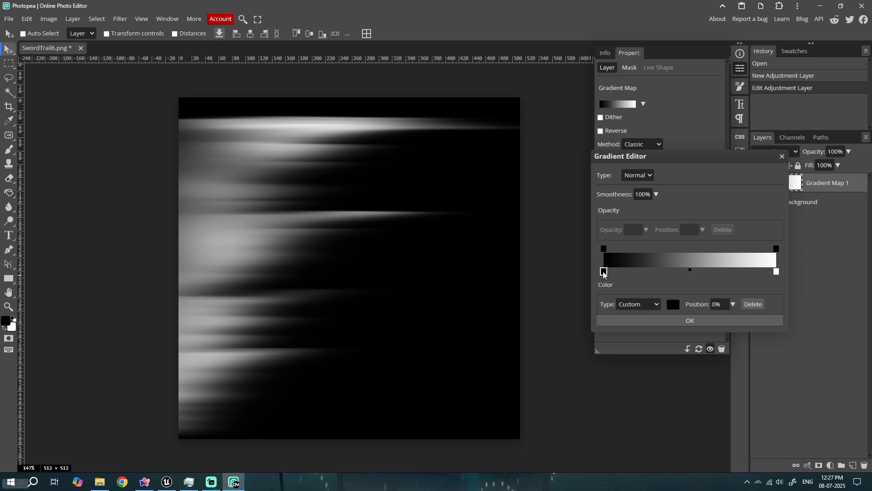
pyautogui.moveTo(605, 138); pyautogui.dragTo(593, 113)
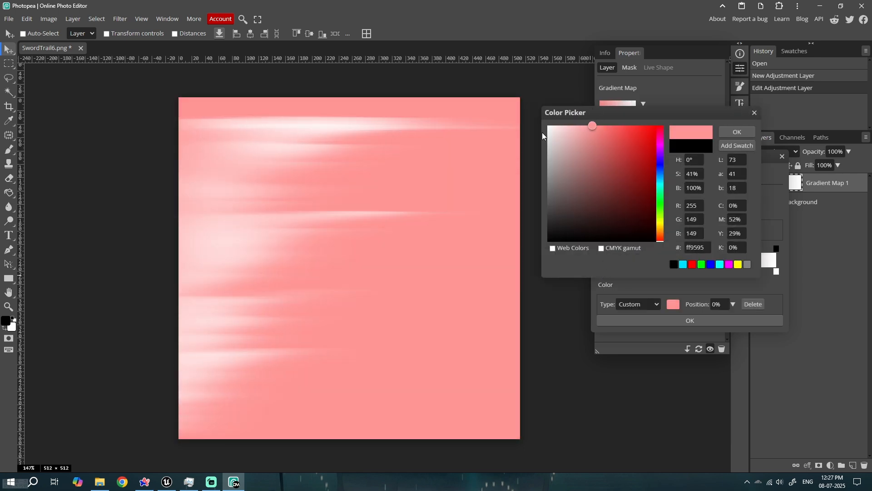
pyautogui.click(737, 131)
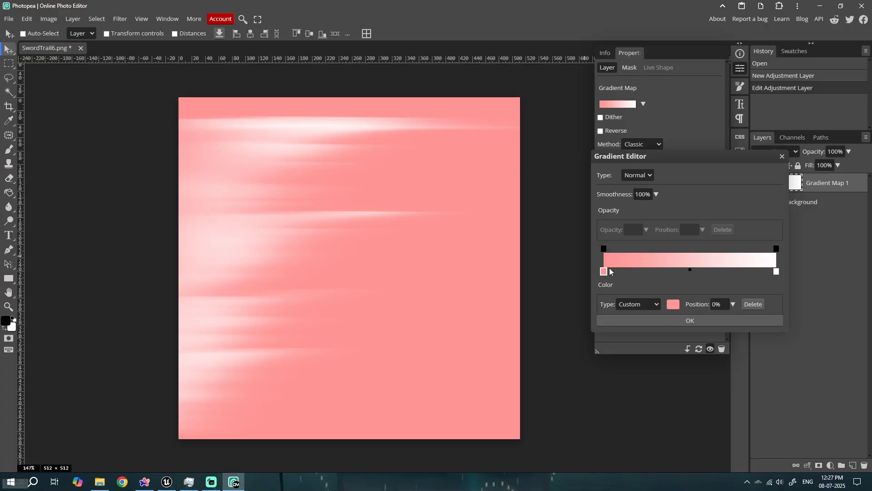
pyautogui.click(645, 273)
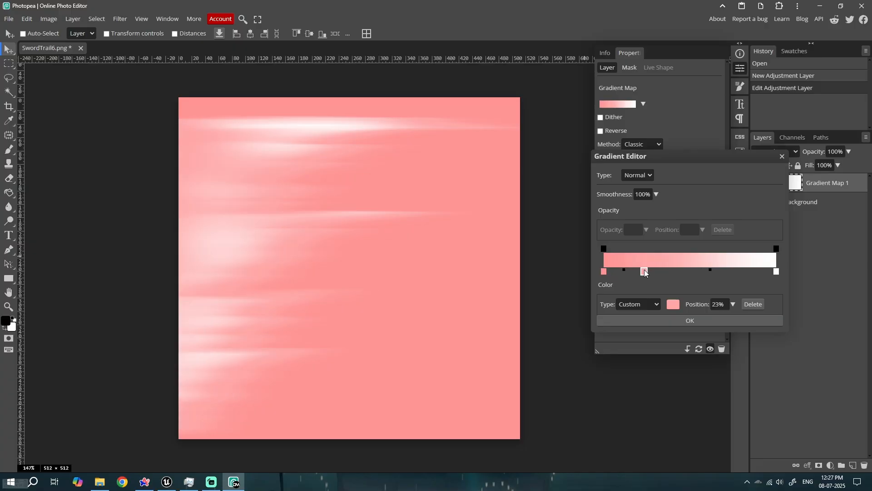
pyautogui.click(716, 306)
pyautogui.click(645, 273)
pyautogui.press('Delete')
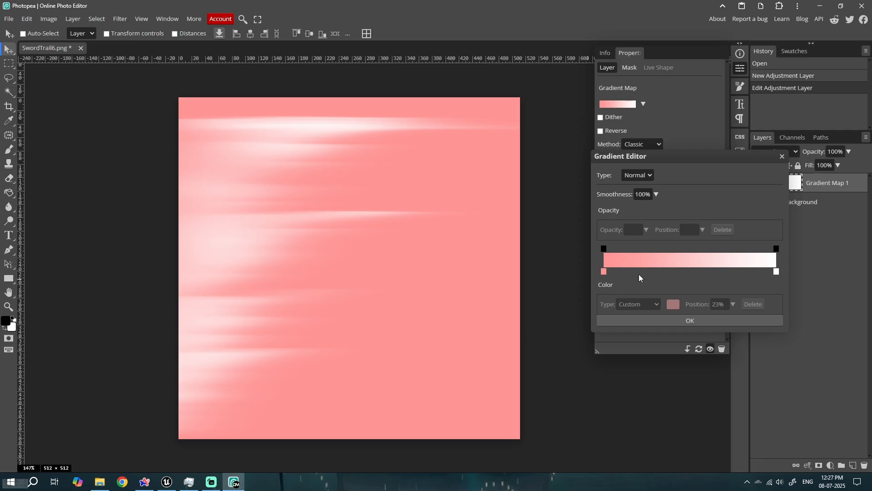
# Step: Set the pink stop at the gradient's start back to black
pyautogui.doubleClick(604, 273)
pyautogui.moveTo(576, 241); pyautogui.dragTo(501, 262)
pyautogui.click(729, 132)
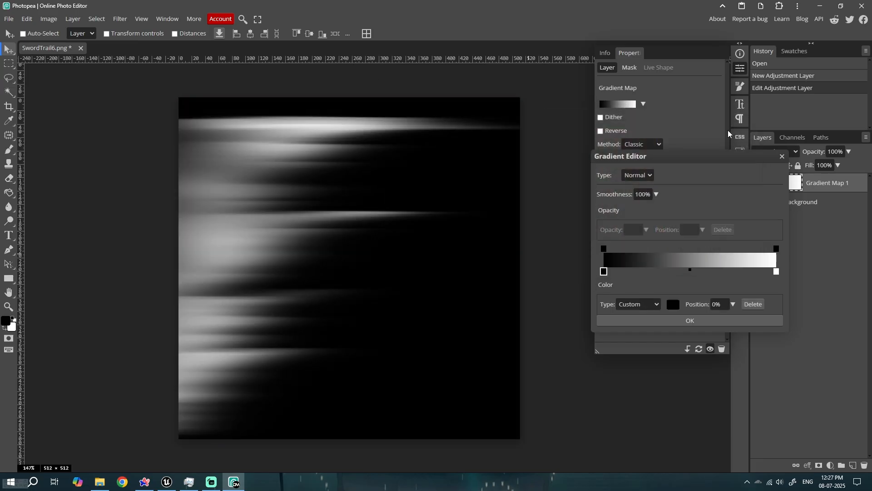
# Step: Add a colour stop at 6% near the black end of the gradient and colour it pure red
pyautogui.click(612, 272)
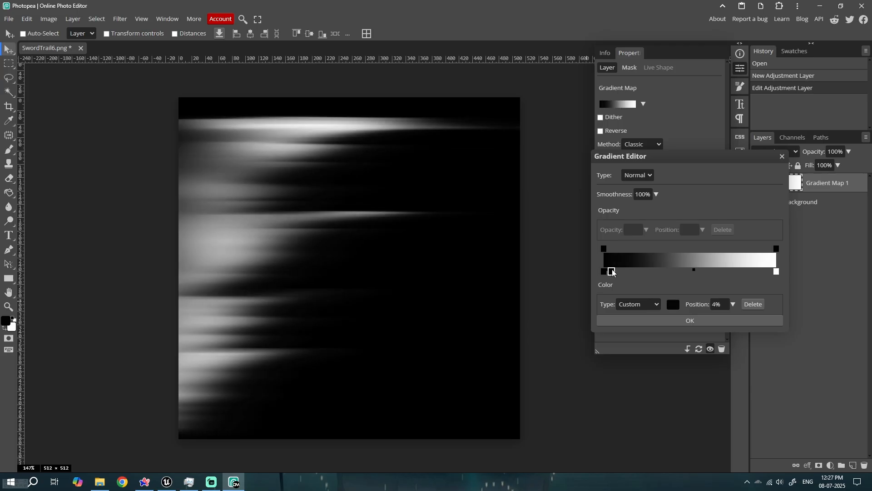
pyautogui.doubleClick(613, 273)
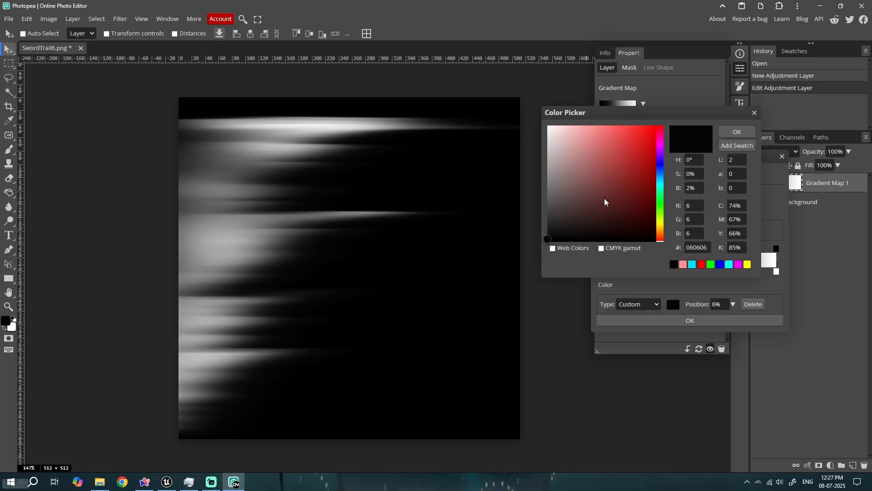
pyautogui.click(658, 137)
pyautogui.moveTo(659, 136); pyautogui.dragTo(662, 127)
pyautogui.click(737, 132)
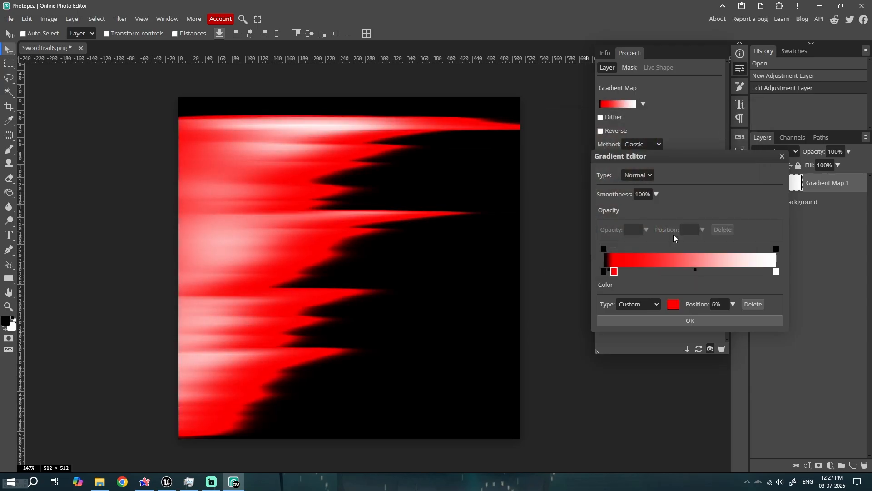
# Step: Move the red stop back and forth near the black end, leaving it slightly farther towards the gradient's middle
pyautogui.moveTo(614, 272)
pyautogui.mouseDown()
pyautogui.moveTo(663, 272)
pyautogui.moveTo(620, 272)
pyautogui.mouseUp()
pyautogui.click(605, 272)
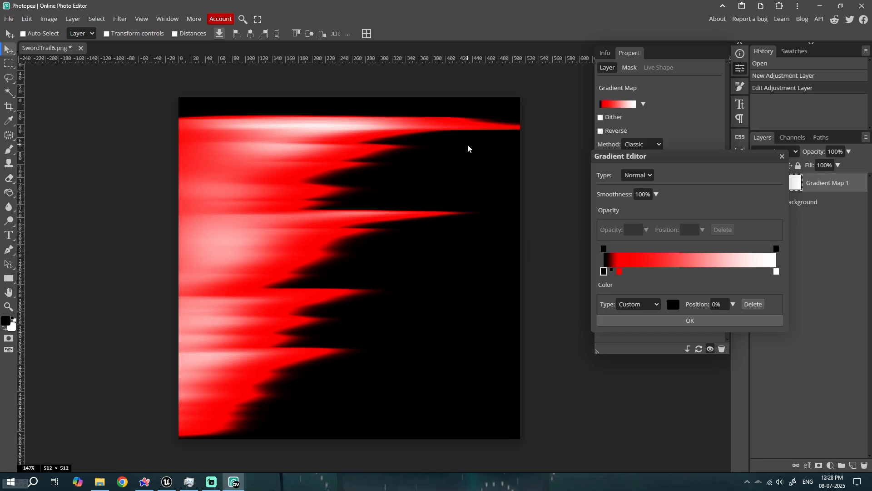
pyautogui.moveTo(619, 271); pyautogui.dragTo(613, 271)
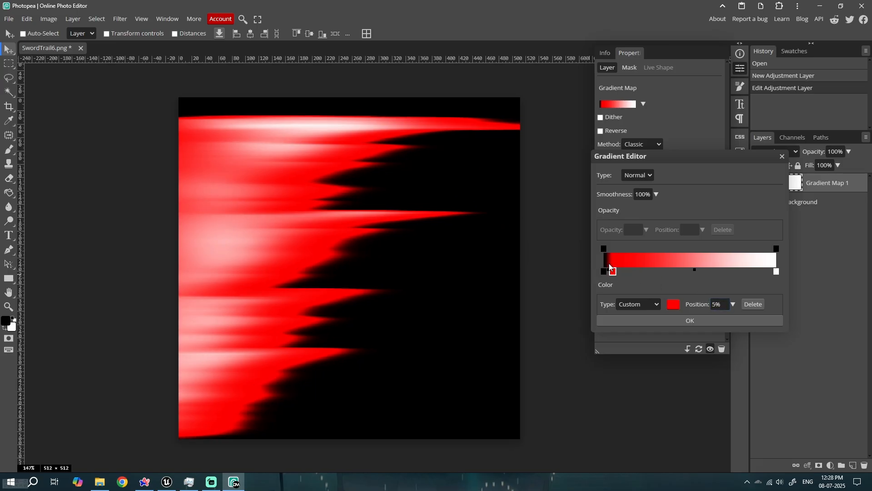
pyautogui.moveTo(613, 271)
pyautogui.mouseDown()
pyautogui.moveTo(650, 272)
pyautogui.moveTo(630, 275)
pyautogui.mouseUp()
# Step: Add a colour stop at 54% between the red and white stops and colour it light yellow
pyautogui.click(697, 272)
pyautogui.doubleClick(697, 272)
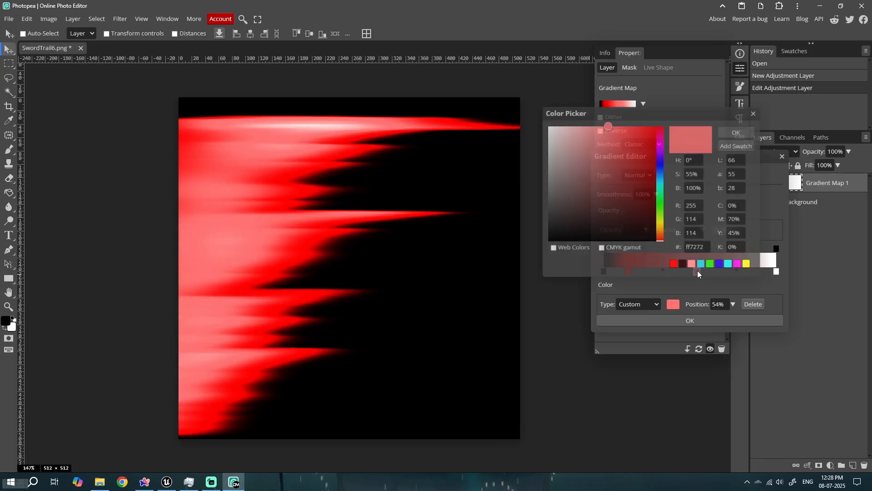
pyautogui.moveTo(663, 167); pyautogui.dragTo(664, 229)
pyautogui.click(663, 225)
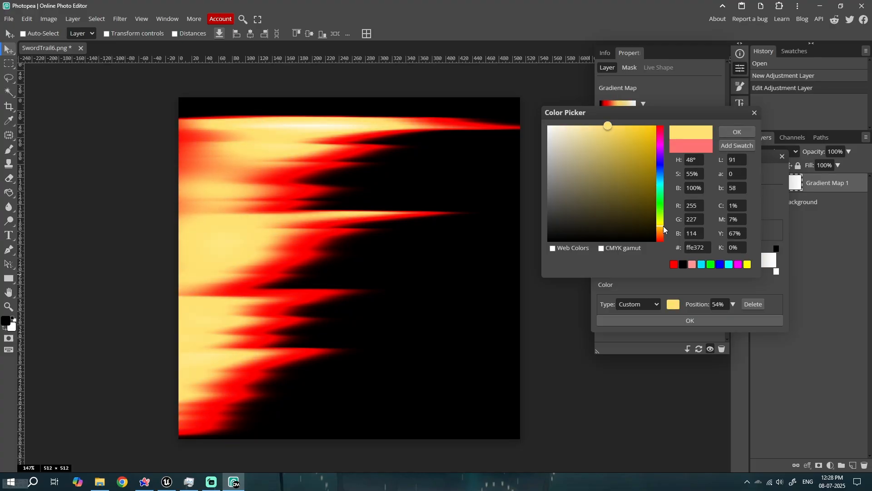
pyautogui.moveTo(620, 140)
pyautogui.mouseDown()
pyautogui.moveTo(644, 175)
pyautogui.moveTo(606, 126)
pyautogui.mouseUp()
pyautogui.click(733, 132)
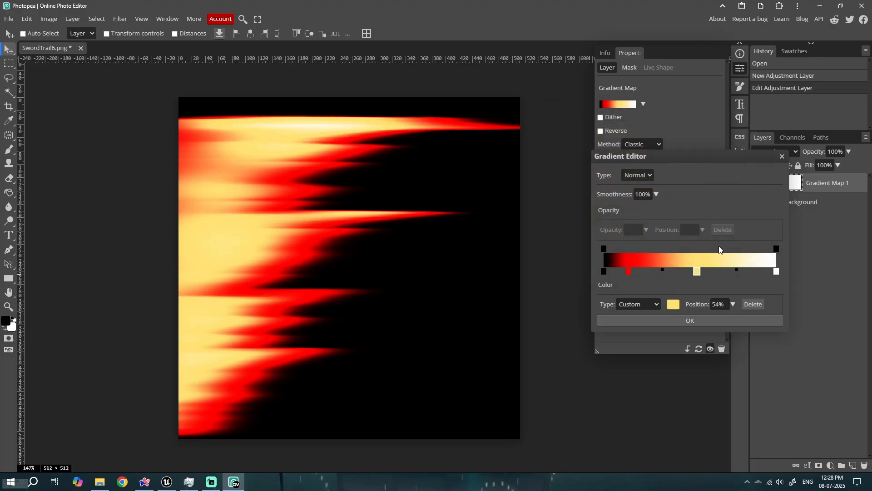
# Step: Recolour the gradient's white end stop to black, move it to 68%, and apply the gradient
pyautogui.click(776, 271)
pyautogui.doubleClick(777, 272)
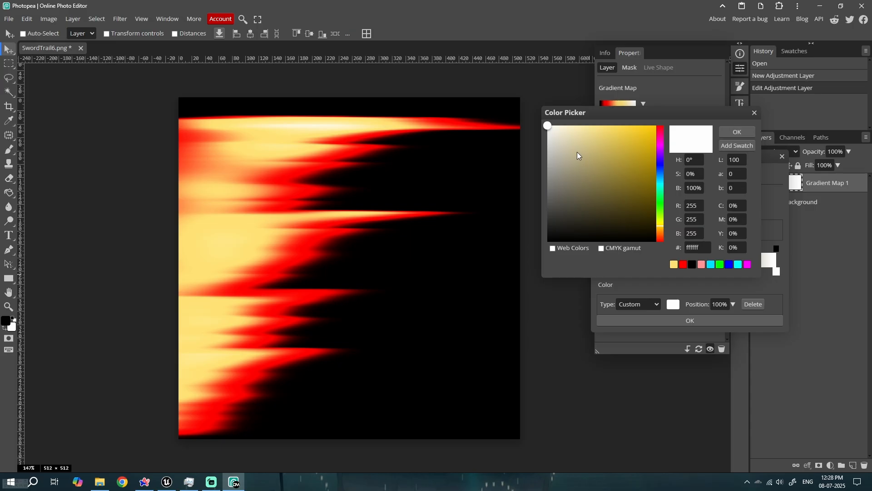
pyautogui.moveTo(578, 156)
pyautogui.mouseDown()
pyautogui.moveTo(508, 230)
pyautogui.moveTo(541, 184)
pyautogui.mouseUp()
pyautogui.moveTo(528, 240); pyautogui.dragTo(529, 245)
pyautogui.click(737, 132)
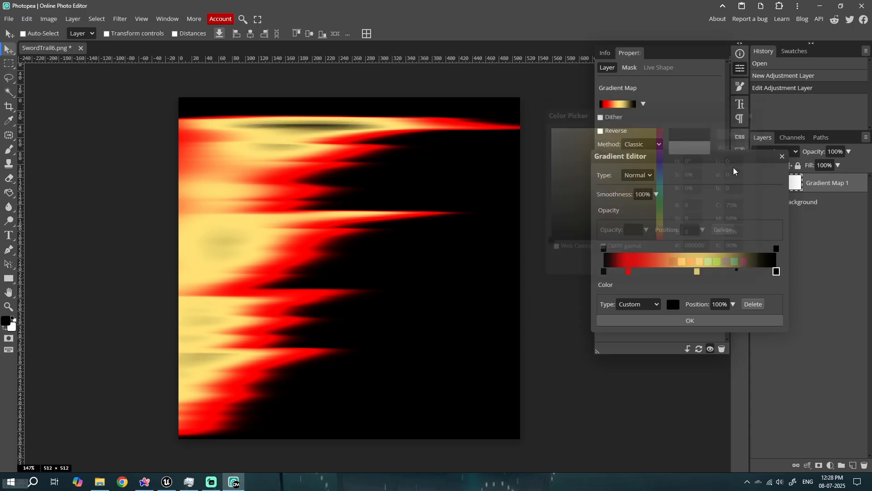
pyautogui.moveTo(777, 271); pyautogui.dragTo(722, 272)
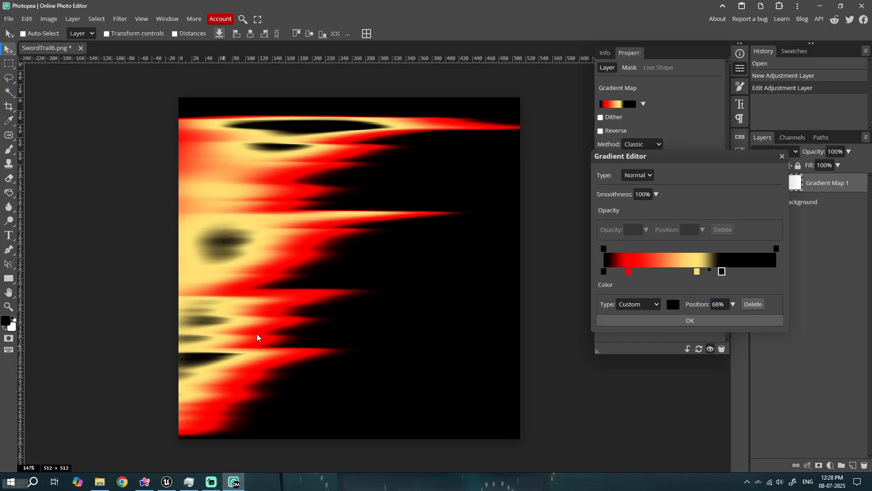
pyautogui.click(605, 272)
pyautogui.click(629, 272)
pyautogui.click(675, 319)
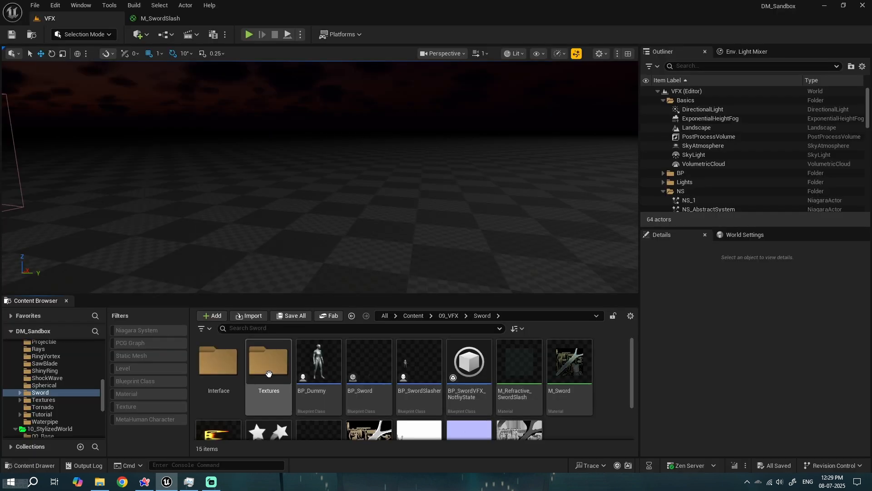
# Step: Switch to Unreal Editor and create a Curve Atlas named CA_Tut_gradients in the Sword folder's Textures subfolder
pyautogui.doubleClick(269, 371)
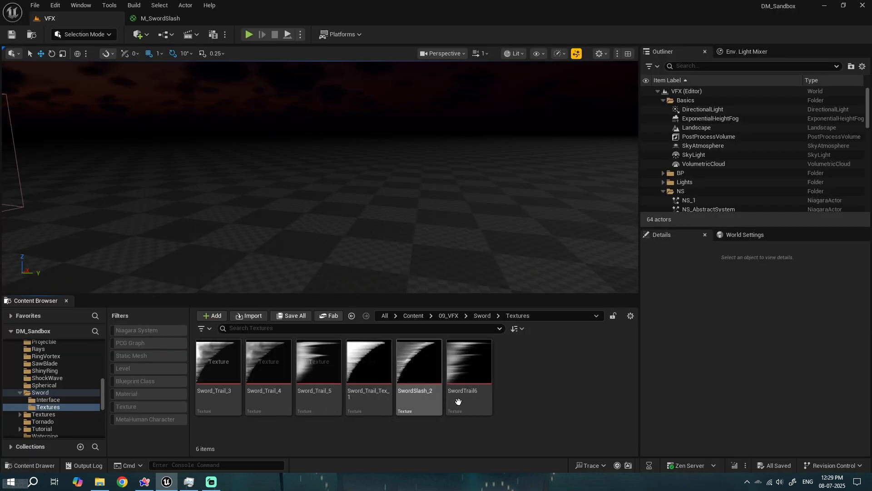
pyautogui.rightClick(531, 396)
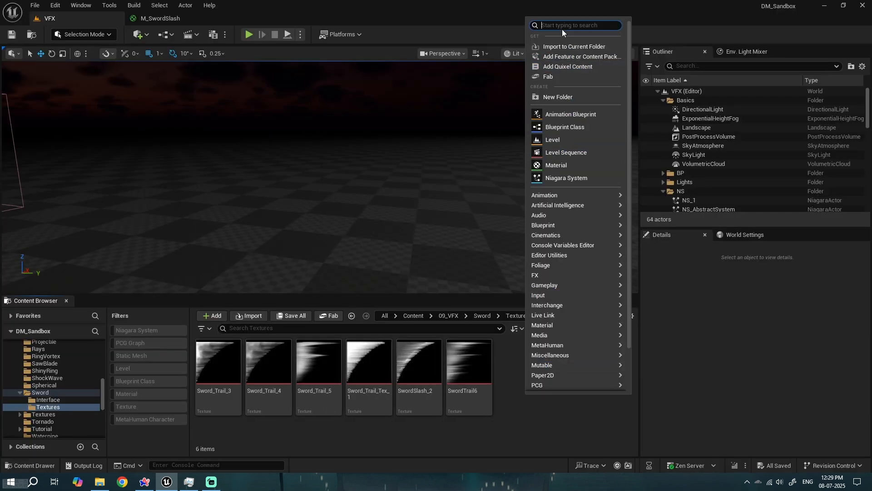
pyautogui.write('curve at')
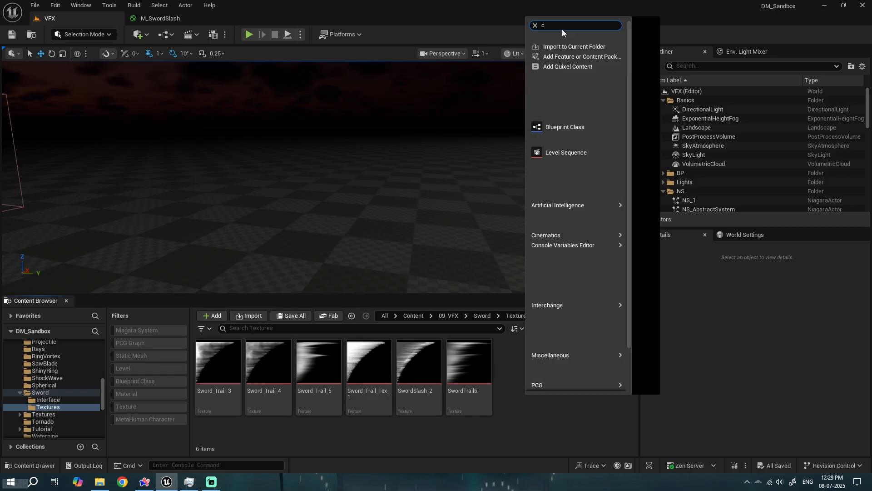
pyautogui.click(561, 44)
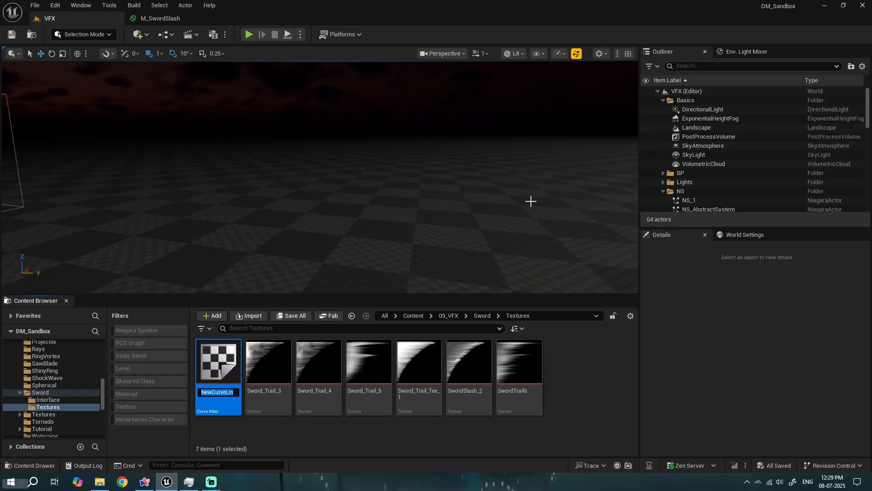
pyautogui.write('CA_Gr')
pyautogui.press('BackSpace')
pyautogui.press('BackSpace')
pyautogui.write('Tut_gradients')
pyautogui.press('Return')
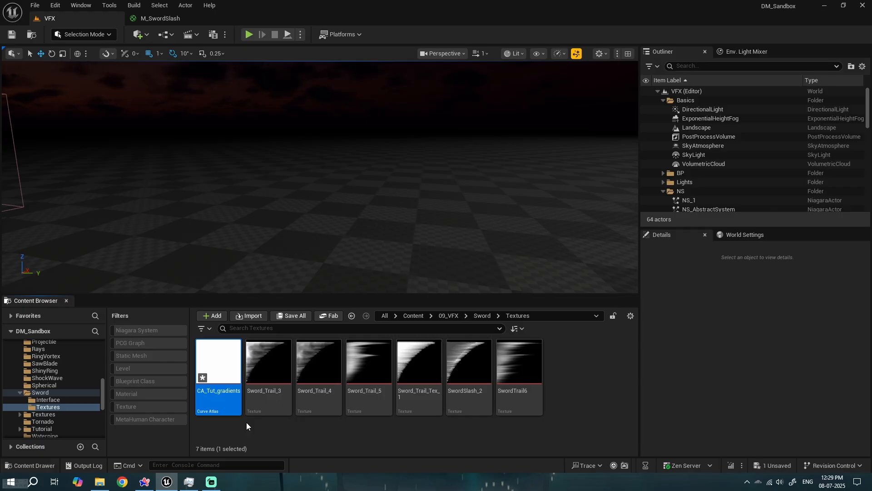
# Step: Open the CA_Tut_gradients curve atlas to examine its texture and curve settings, and return to the VFX level
pyautogui.doubleClick(223, 367)
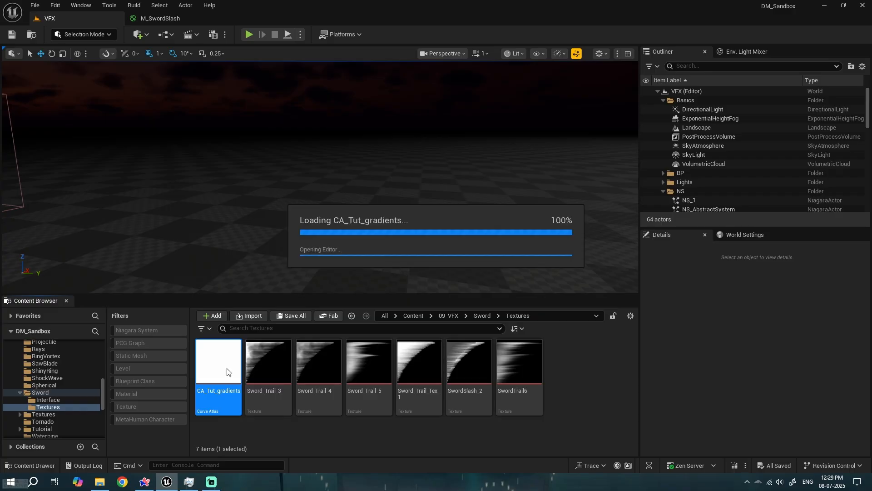
pyautogui.scroll(4, 346, 244)
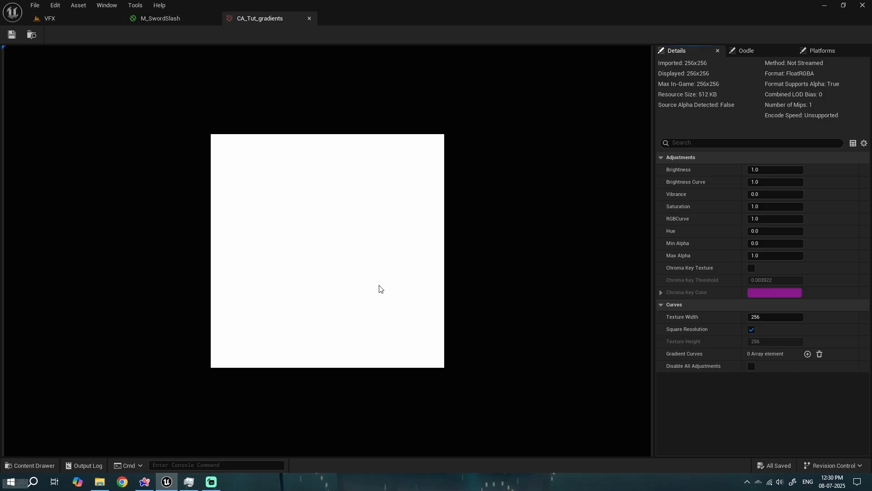
pyautogui.click(58, 17)
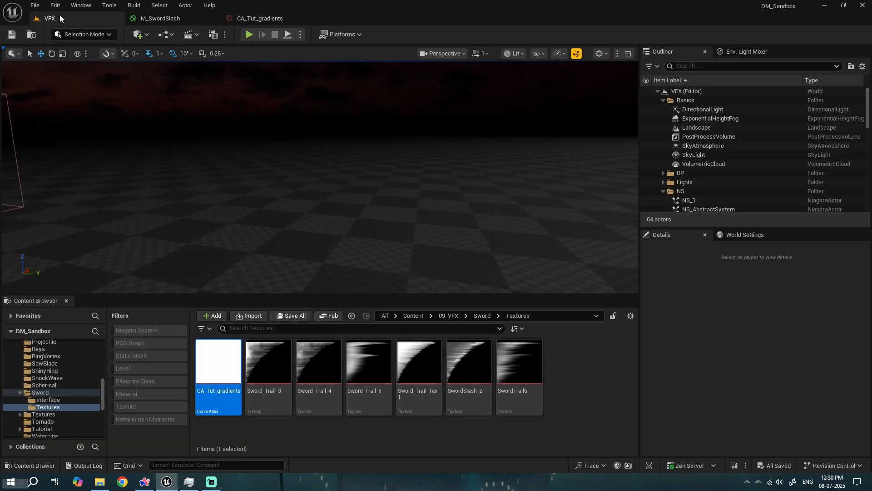
# Step: Create a Curve asset of the CurveLinearColor class in the Textures folder and name it C_Tut_1
pyautogui.rightClick(563, 386)
pyautogui.click(625, 19)
pyautogui.write('c')
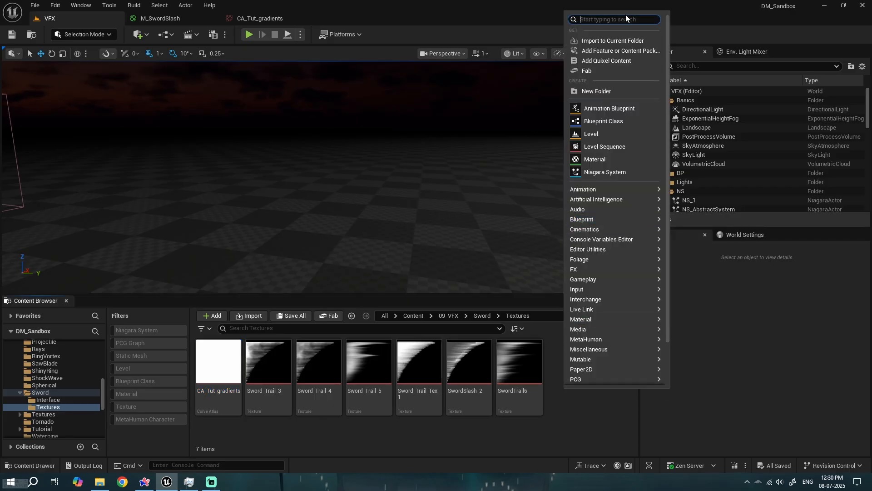
pyautogui.write('urve')
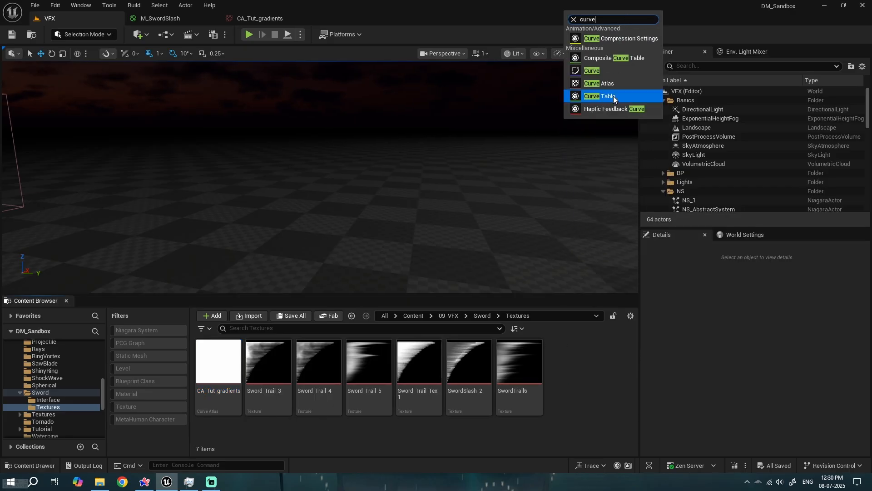
pyautogui.click(598, 72)
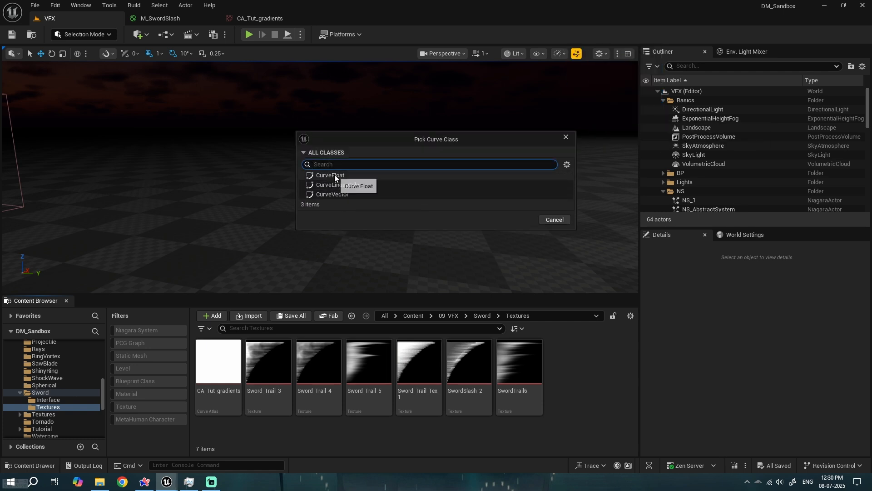
pyautogui.click(341, 185)
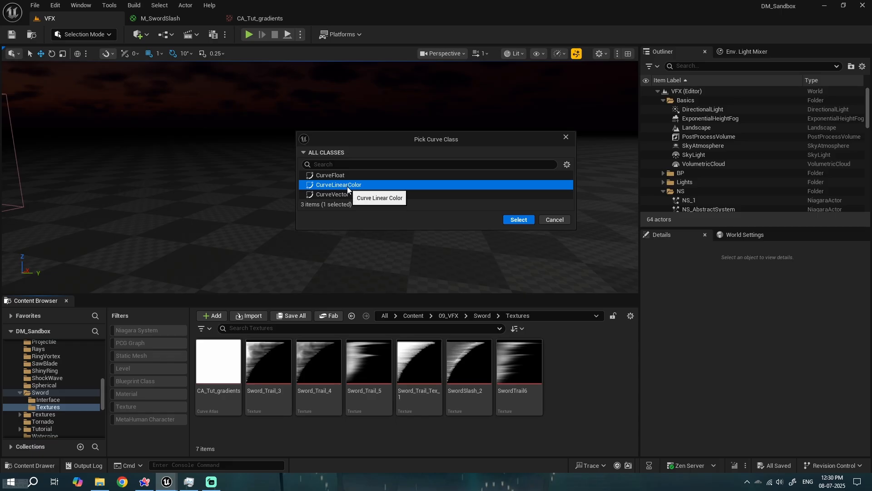
pyautogui.click(518, 220)
pyautogui.write('C')
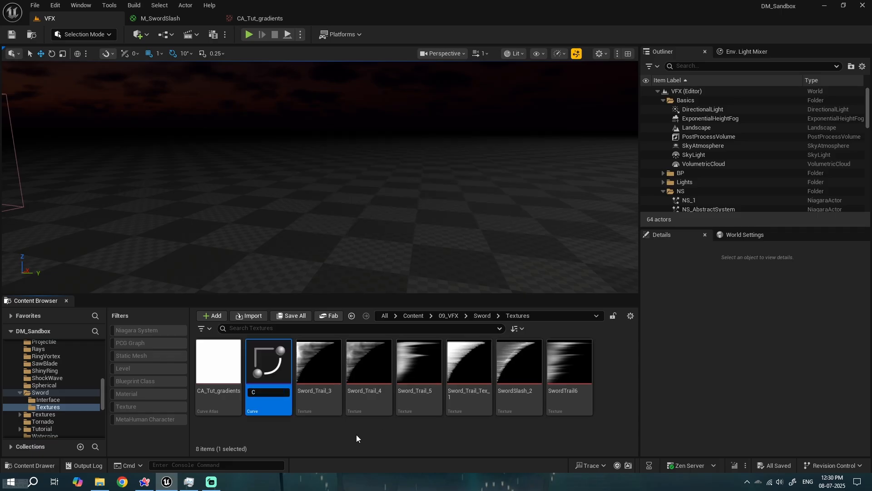
pyautogui.write('_Tut_1')
pyautogui.press('Return')
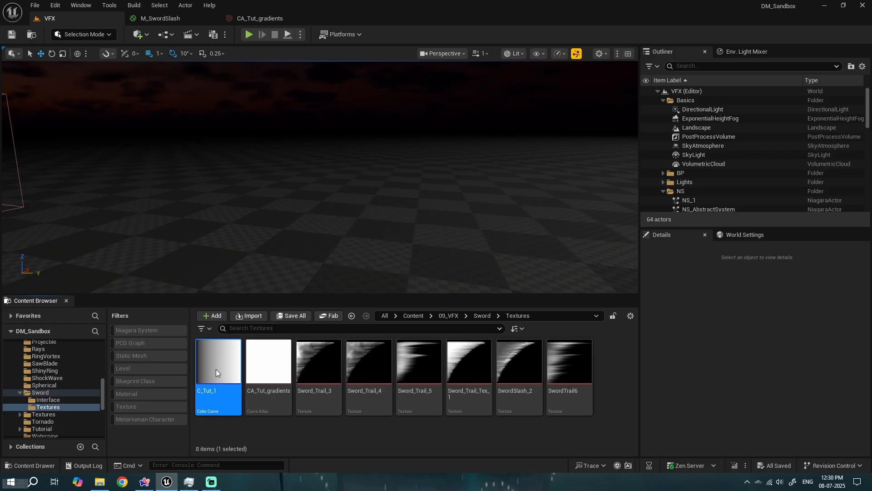
# Step: Open the C_Tut_1 colour curve, examine its gradient and curve in an enlarged editor window, and close it
pyautogui.doubleClick(237, 366)
pyautogui.moveTo(363, 18); pyautogui.dragTo(545, 165)
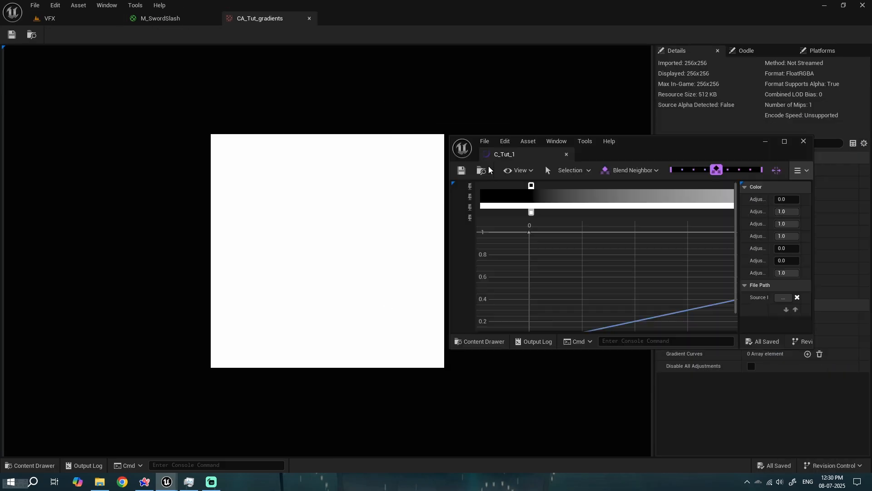
pyautogui.moveTo(619, 158); pyautogui.dragTo(548, 90)
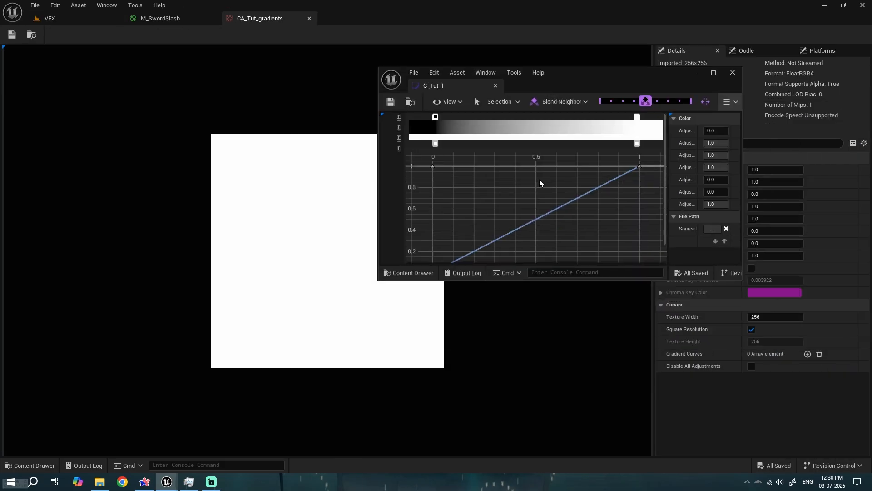
pyautogui.scroll(10, 534, 201)
pyautogui.scroll(-9, 539, 199)
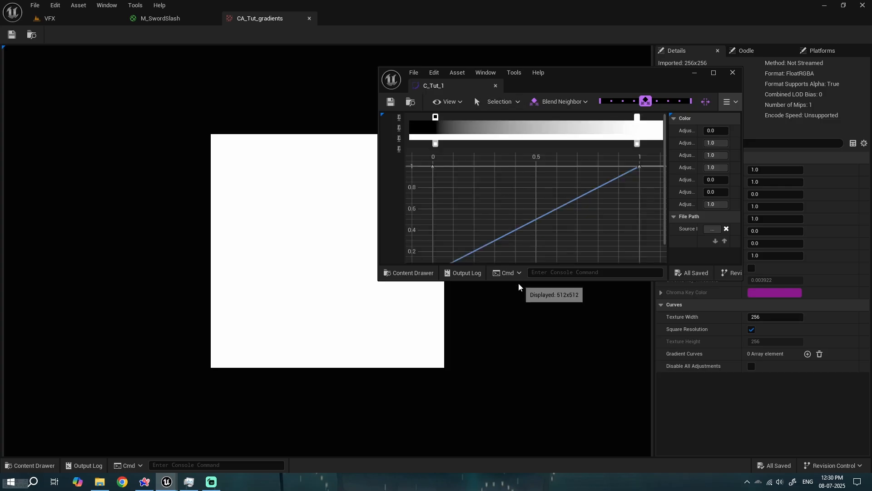
pyautogui.moveTo(518, 280); pyautogui.dragTo(532, 432)
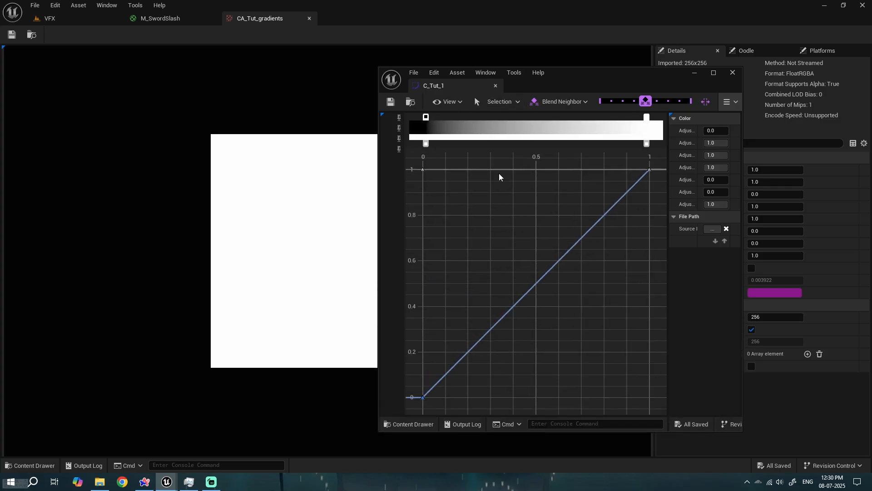
pyautogui.moveTo(541, 90); pyautogui.dragTo(615, 77)
pyautogui.click(770, 60)
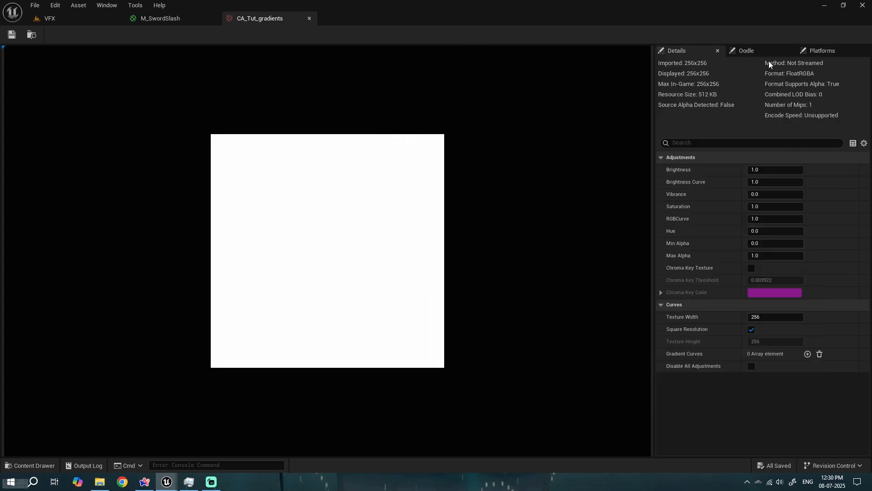
# Step: Add an element to the Gradient Curves of the CA_Tut_gradients atlas and assign C_Tut_1 to it
pyautogui.click(50, 18)
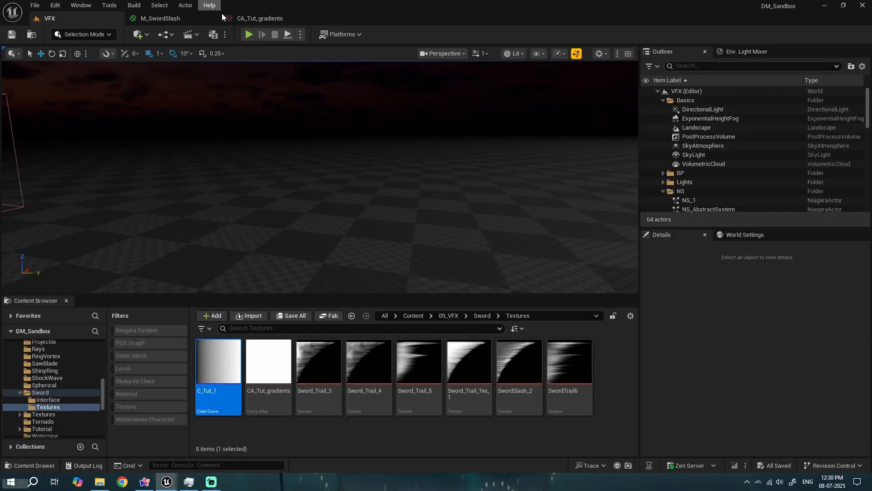
pyautogui.click(261, 18)
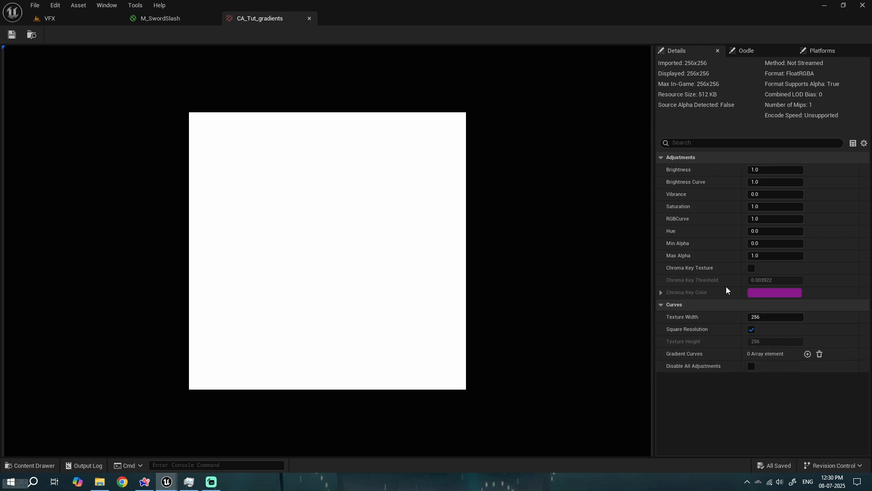
pyautogui.click(807, 354)
pyautogui.click(806, 367)
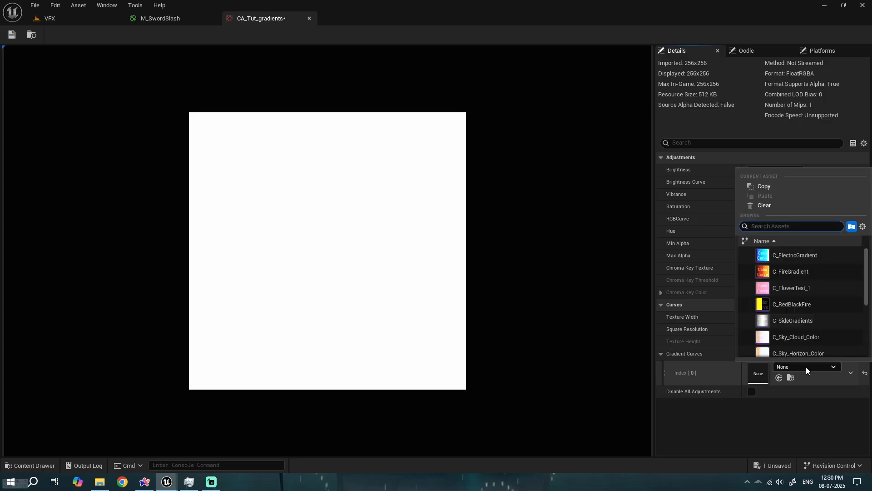
pyautogui.write('tut')
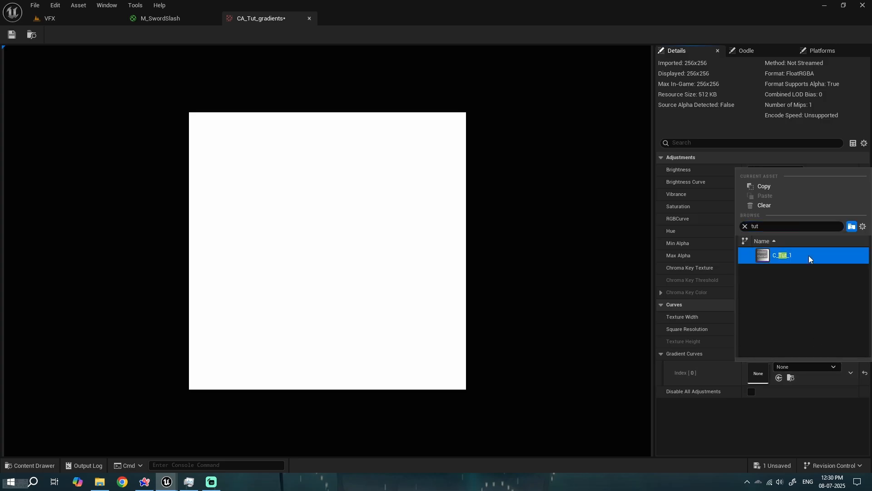
pyautogui.click(809, 256)
# Step: Inspect the gradient row in the atlas texture, disable Square Resolution, and set Texture Height to 1
pyautogui.scroll(3, 179, 101)
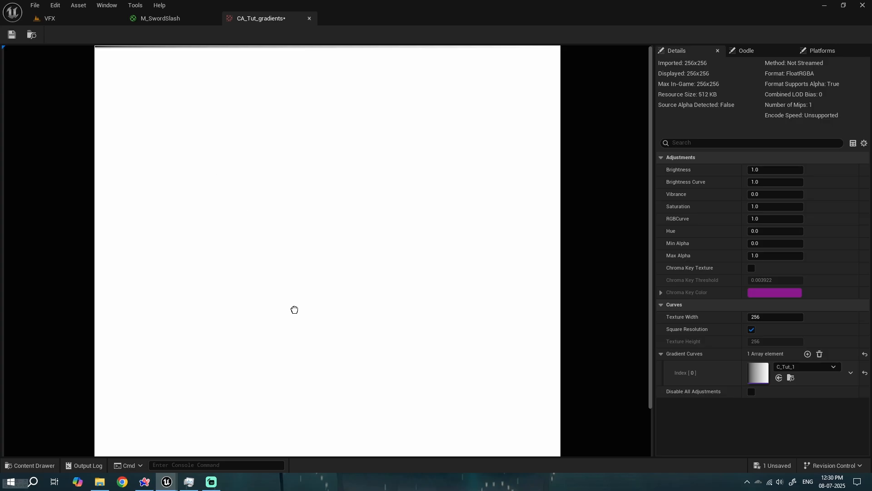
pyautogui.scroll(-1, 214, 248)
pyautogui.scroll(-1, 223, 182)
pyautogui.scroll(3, 146, 68)
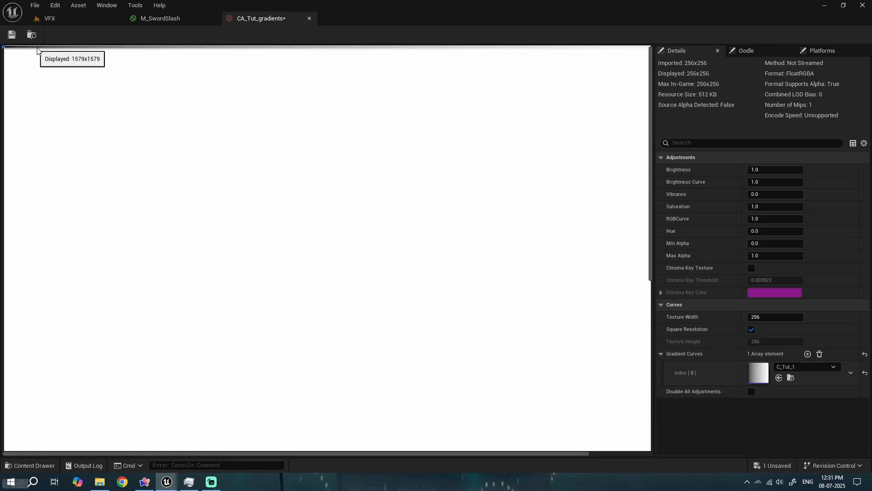
pyautogui.scroll(-3, 379, 175)
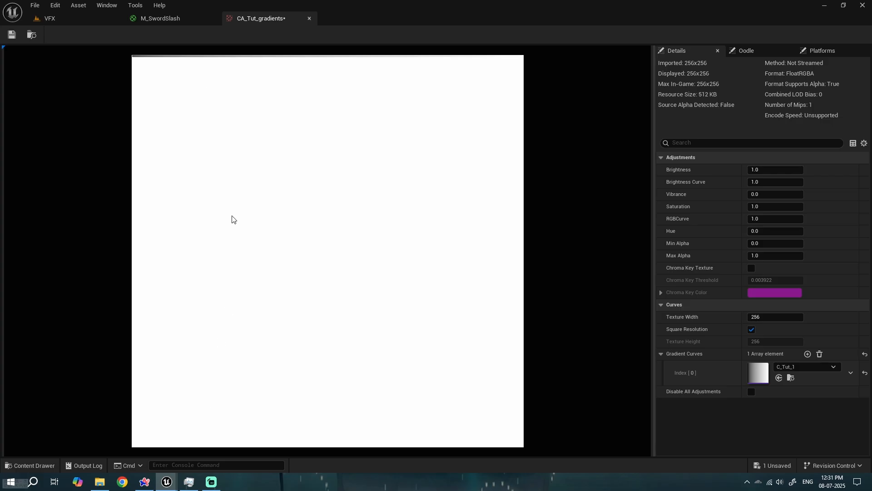
pyautogui.click(751, 329)
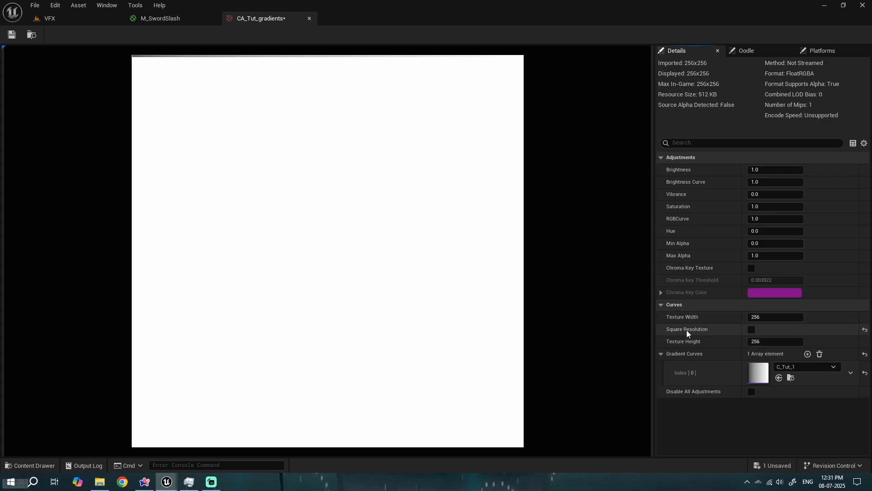
pyautogui.click(772, 341)
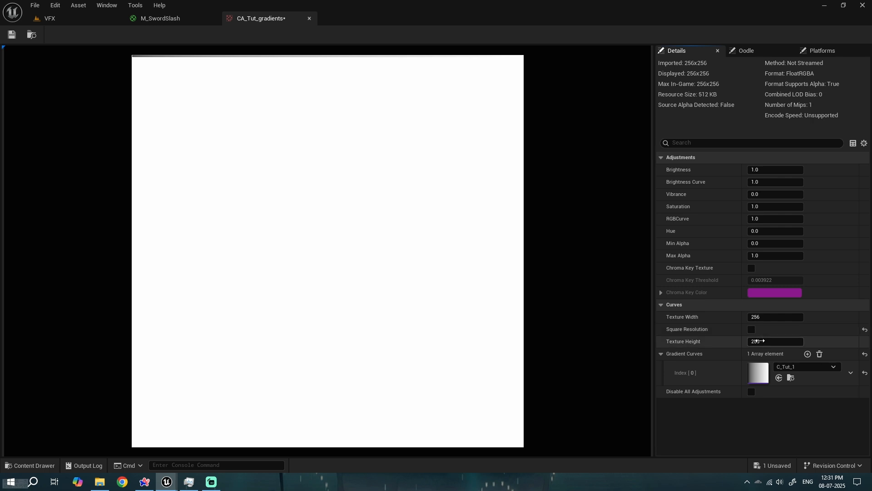
pyautogui.write('1')
pyautogui.press('Return')
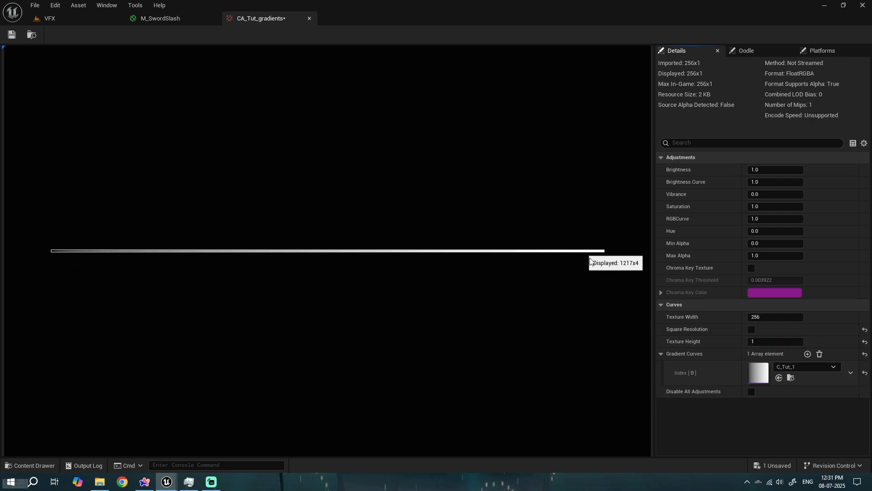
# Step: Set the atlas's Texture Height to 2 and then to 3 to make room for more gradient rows
pyautogui.click(782, 342)
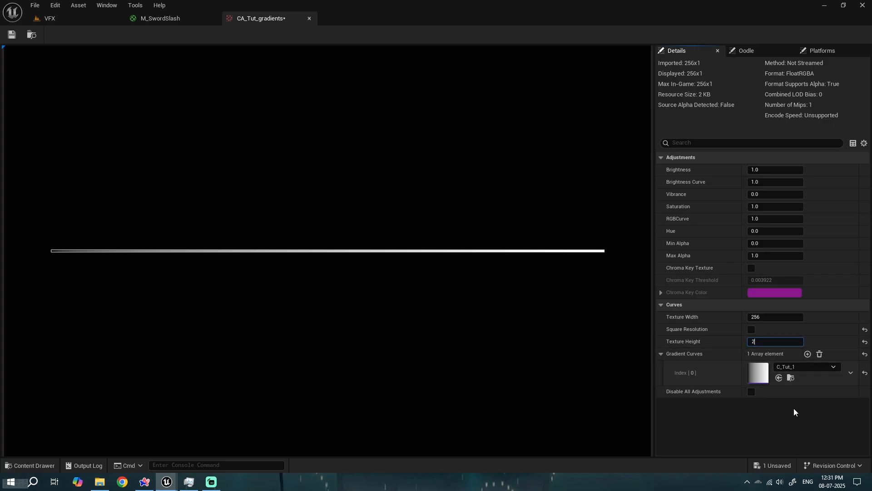
pyautogui.write('2')
pyautogui.press('Return')
pyautogui.click(782, 341)
pyautogui.write('3')
pyautogui.press('Return')
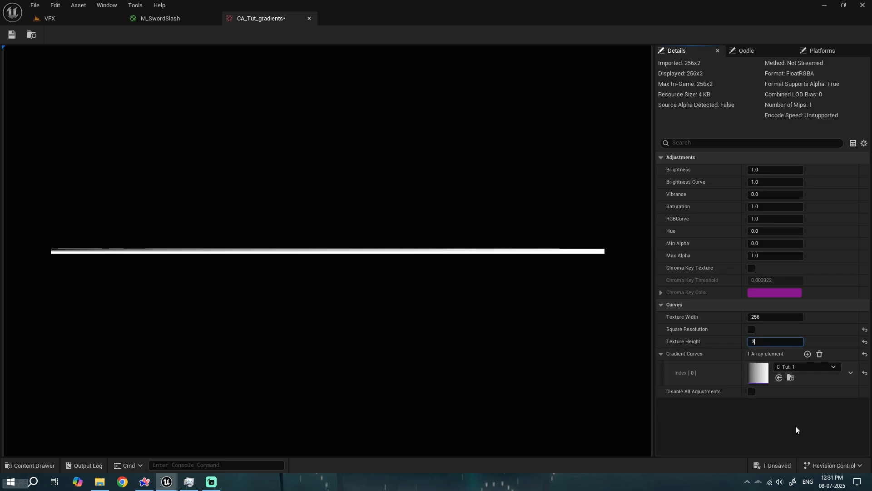
# Step: Duplicate the C_Tut_1 colour curve in the Textures folder and open the copy
pyautogui.click(59, 19)
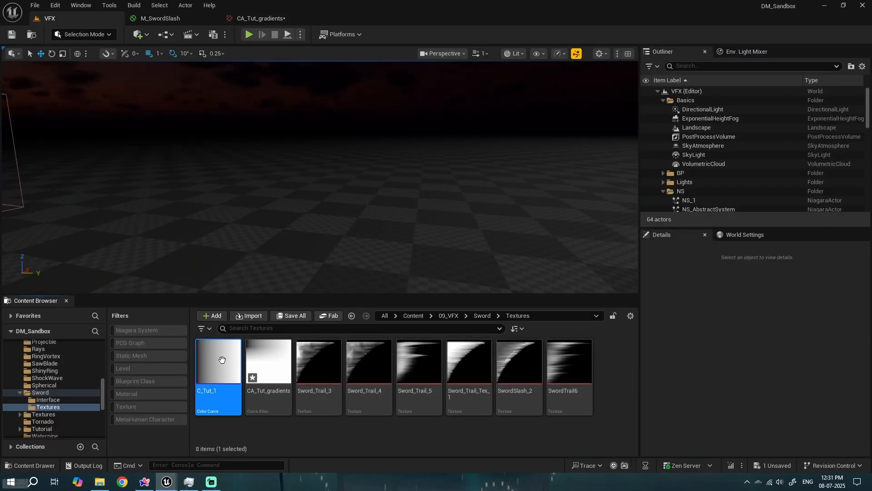
pyautogui.hotkey('ctrl', 'c')
pyautogui.hotkey('ctrl', 'v')
pyautogui.scroll(-2, 268, 386)
pyautogui.click(227, 402)
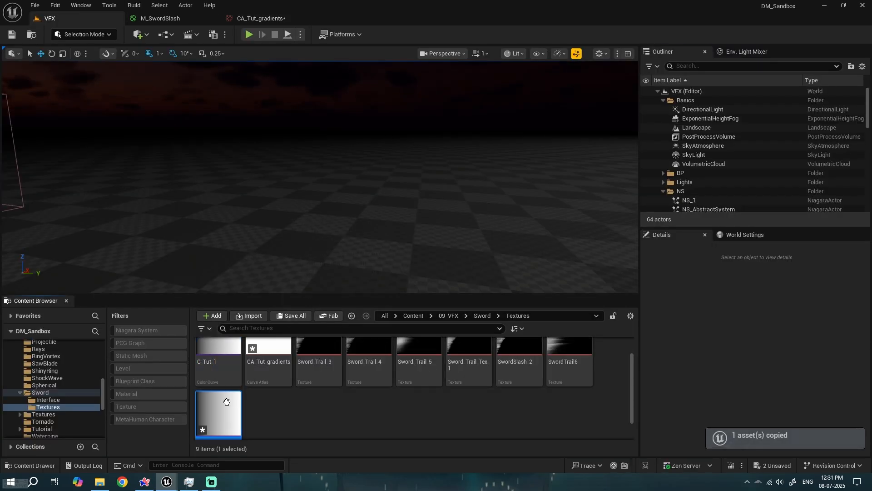
pyautogui.doubleClick(227, 402)
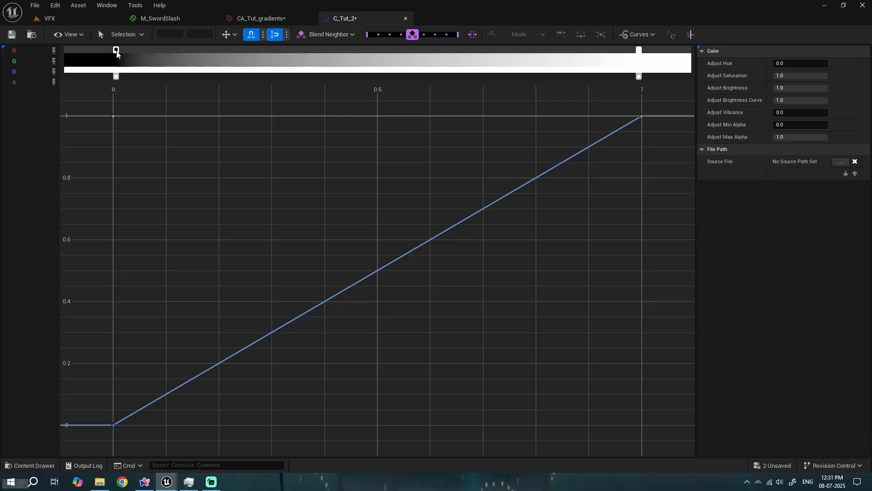
# Step: Recolour the copied curve's start colour stop to light purple (CC78FFFF) and save the curve
pyautogui.doubleClick(116, 52)
pyautogui.click(171, 82)
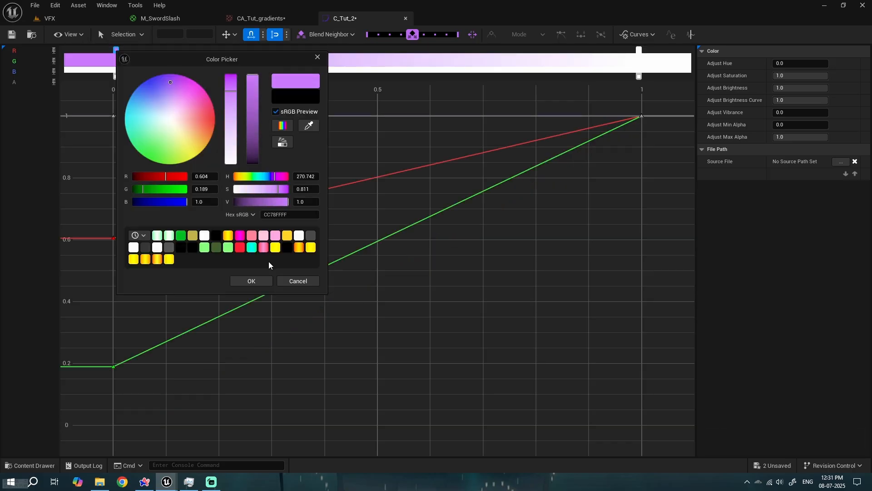
pyautogui.click(255, 281)
pyautogui.click(12, 34)
# Step: Duplicate the purple-to-white colour curve in the Textures folder and open the new copy
pyautogui.click(236, 21)
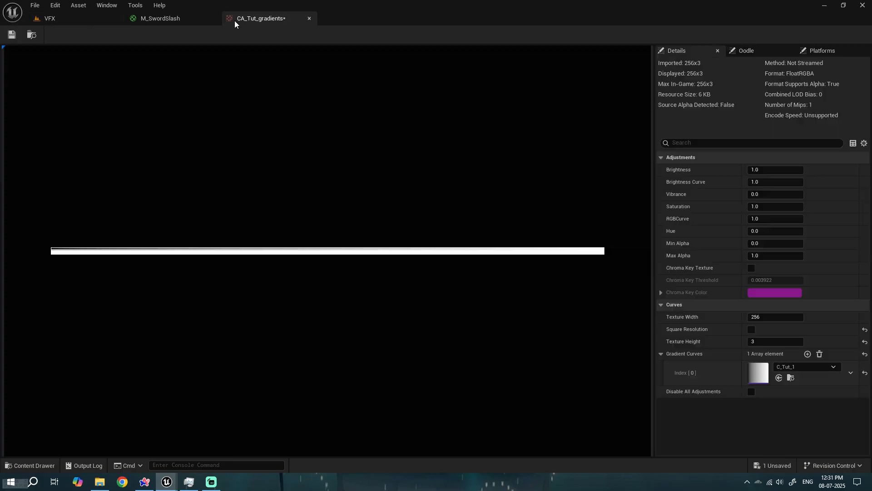
pyautogui.click(105, 19)
pyautogui.scroll(-1, 237, 392)
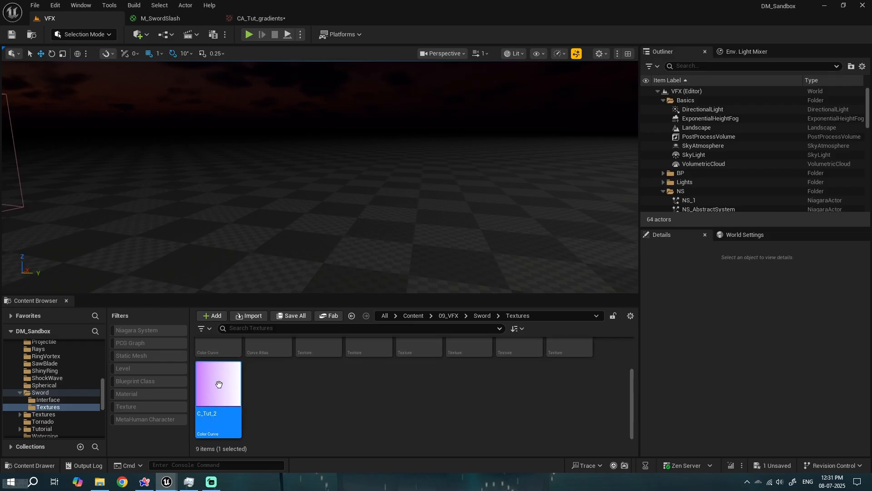
pyautogui.hotkey('ctrl', 'c')
pyautogui.hotkey('ctrl', 'v')
pyautogui.click(268, 381)
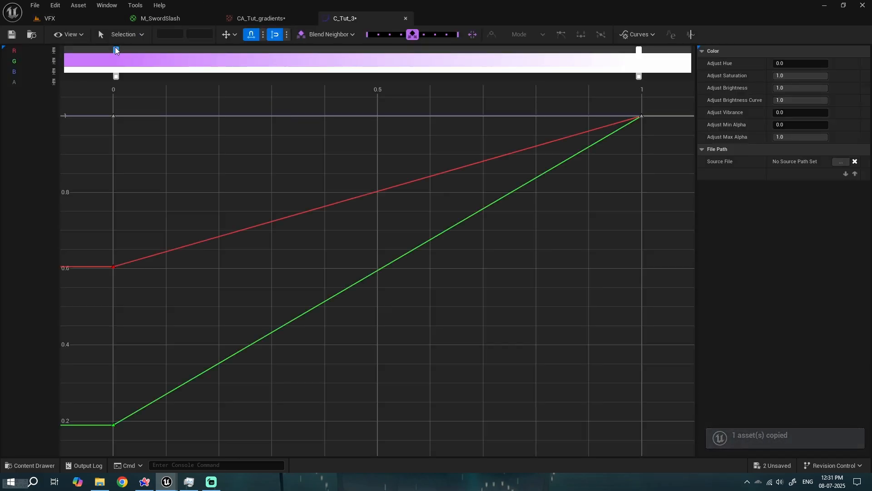
# Step: Recolour the new copy's start colour stop to hot pink, save the curve, and close it
pyautogui.doubleClick(116, 50)
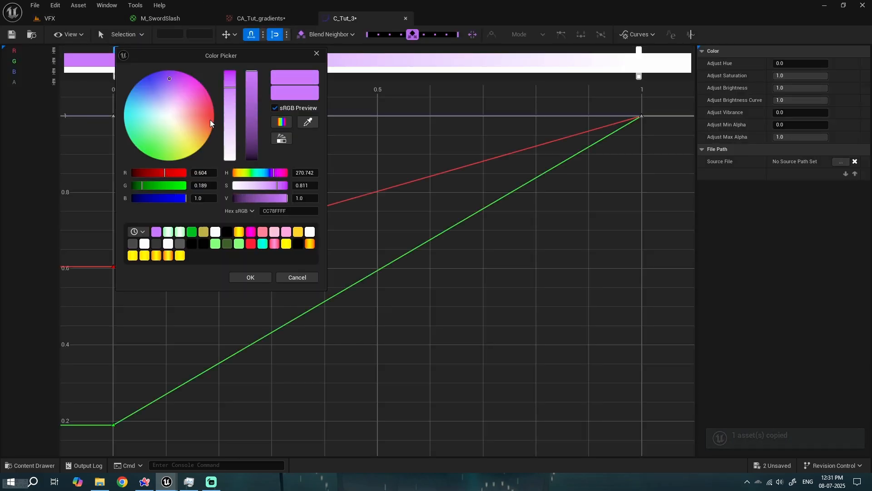
pyautogui.click(210, 122)
pyautogui.click(254, 278)
pyautogui.hotkey('ctrl', 's')
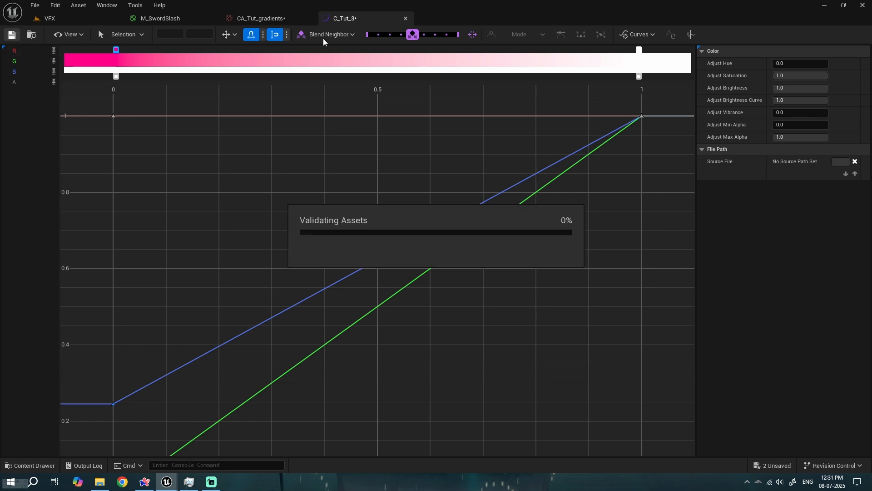
pyautogui.middleClick(355, 21)
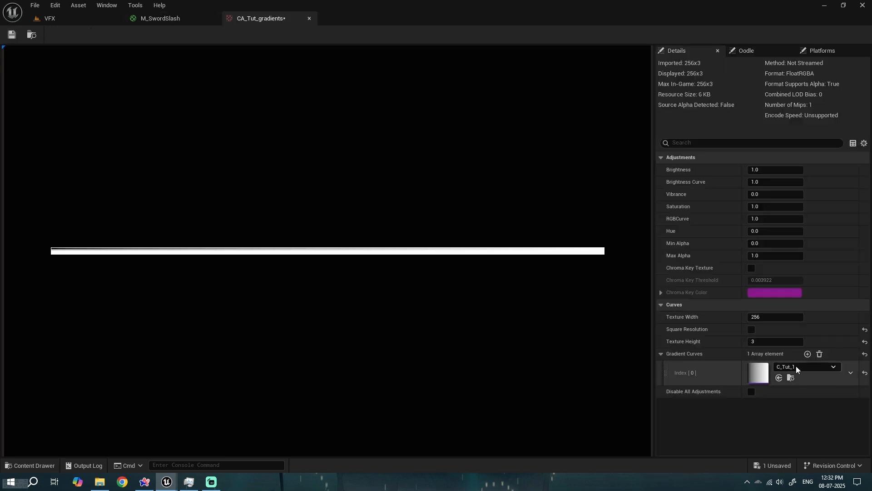
# Step: Add a second gradient curve entry to the CA_Tut_gradients atlas and assign C_Tut_2 to it
pyautogui.click(808, 354)
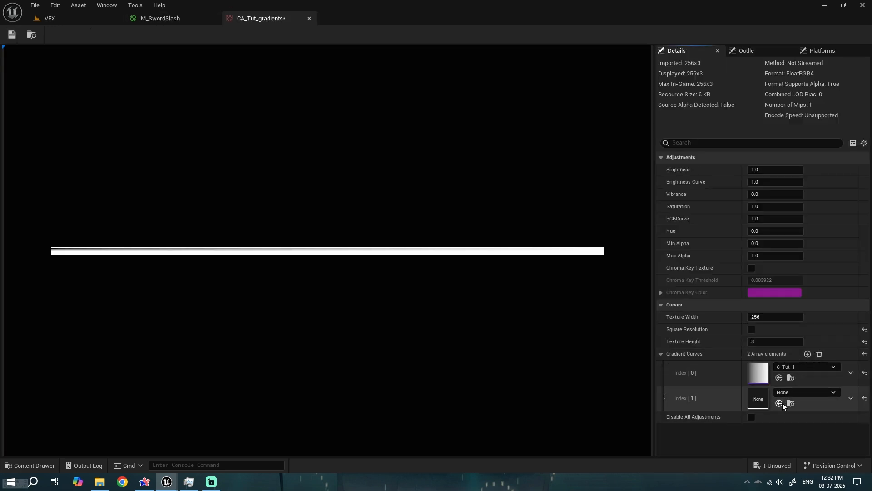
pyautogui.click(796, 392)
pyautogui.write('tut')
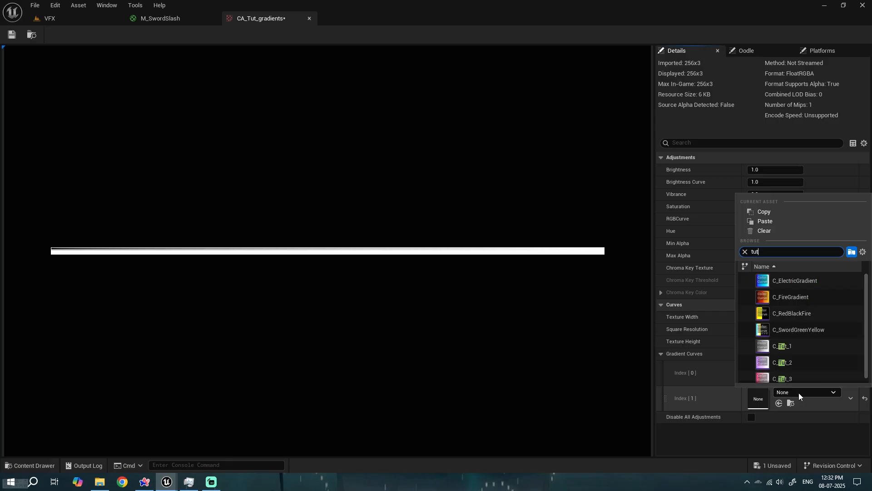
pyautogui.click(790, 296)
# Step: Add a third gradient curve entry to the atlas and assign C_Tut_3 to it
pyautogui.click(807, 354)
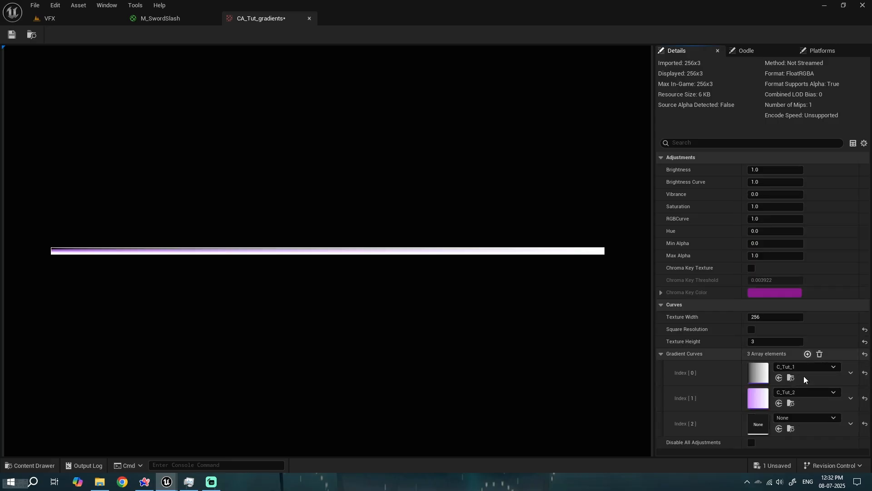
pyautogui.click(795, 418)
pyautogui.write('tut')
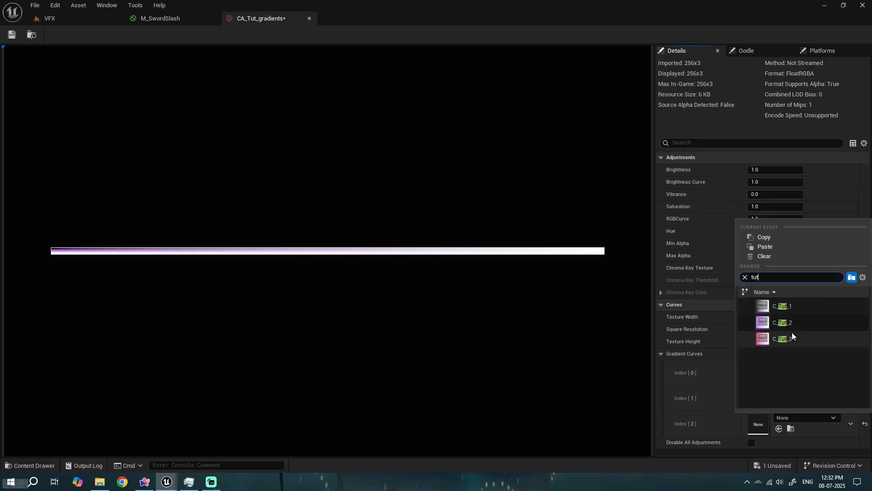
pyautogui.click(792, 334)
# Step: Check the stacked gradient rows in the atlas preview and save the CA_Tut_gradients curve atlas
pyautogui.scroll(5, 61, 257)
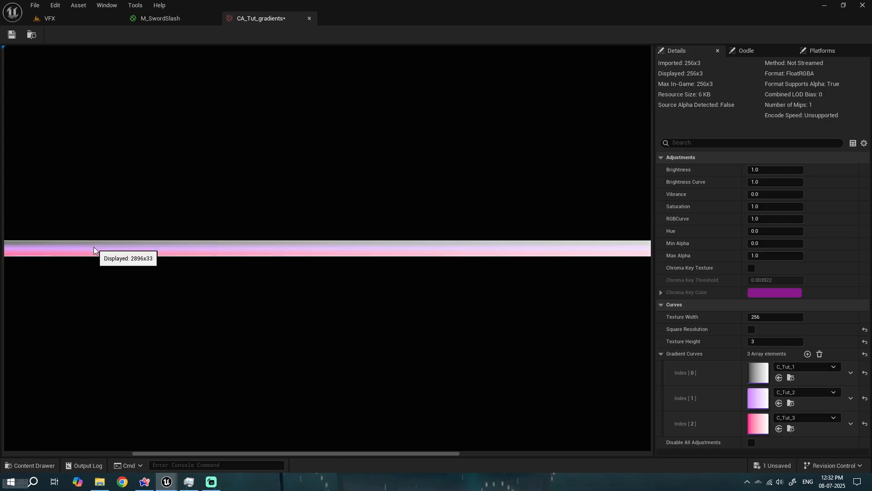
pyautogui.moveTo(119, 263); pyautogui.dragTo(431, 260, button='right')
pyautogui.moveTo(86, 249); pyautogui.dragTo(106, 252, button='right')
pyautogui.scroll(-1, 182, 266)
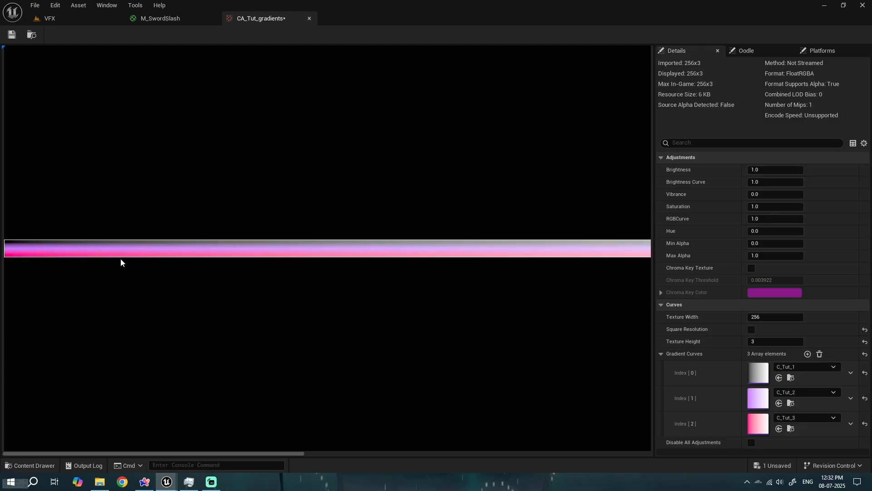
pyautogui.scroll(-2, 150, 266)
pyautogui.scroll(-2, 608, 258)
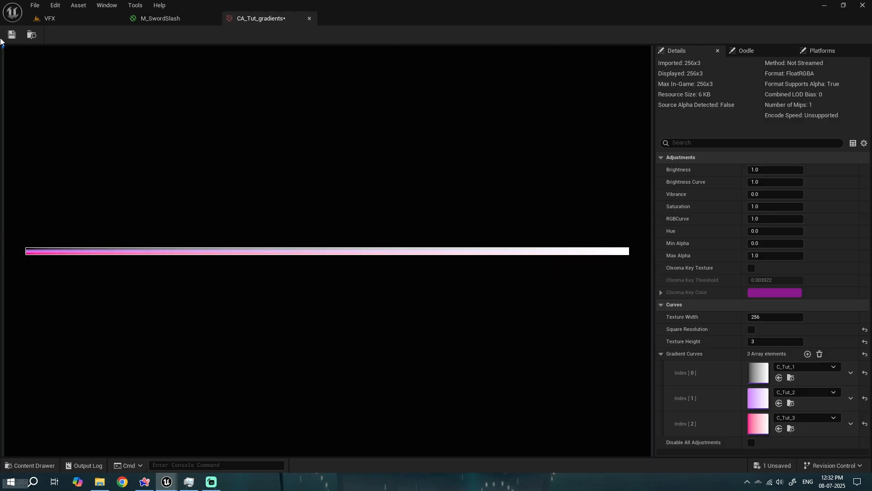
pyautogui.click(11, 35)
# Step: In the M_SwordSlash material graph, add a Curve Atlas Row Parameter node named Gradient in the empty space below the existing nodes
pyautogui.click(160, 19)
pyautogui.moveTo(568, 296); pyautogui.dragTo(481, 213, button='right')
pyautogui.rightClick(481, 212)
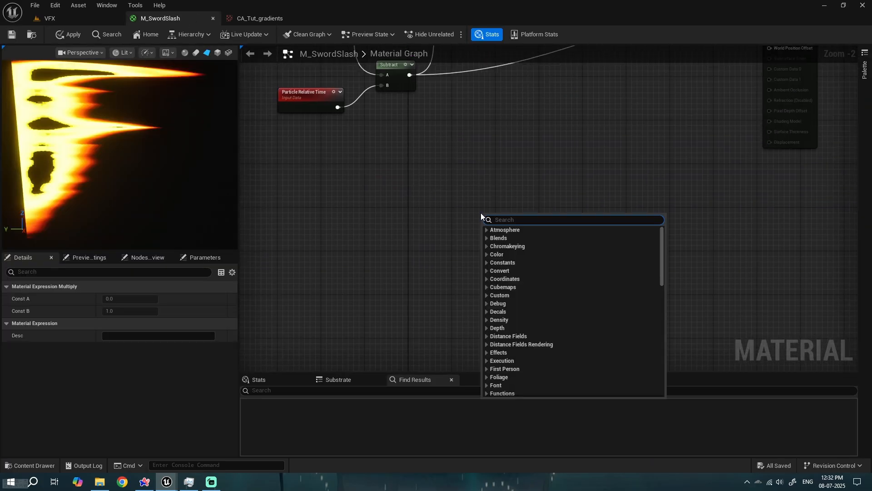
pyautogui.write('curve atl')
pyautogui.press('Return')
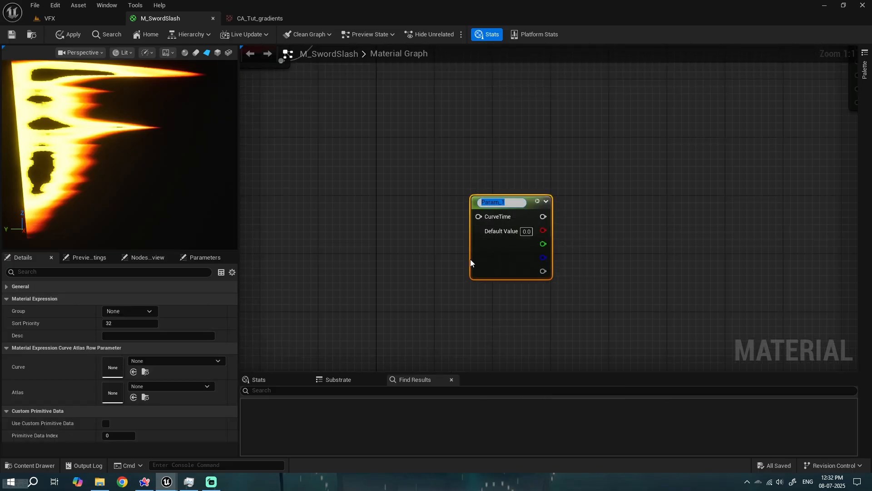
pyautogui.write('Gradient')
pyautogui.press('Return')
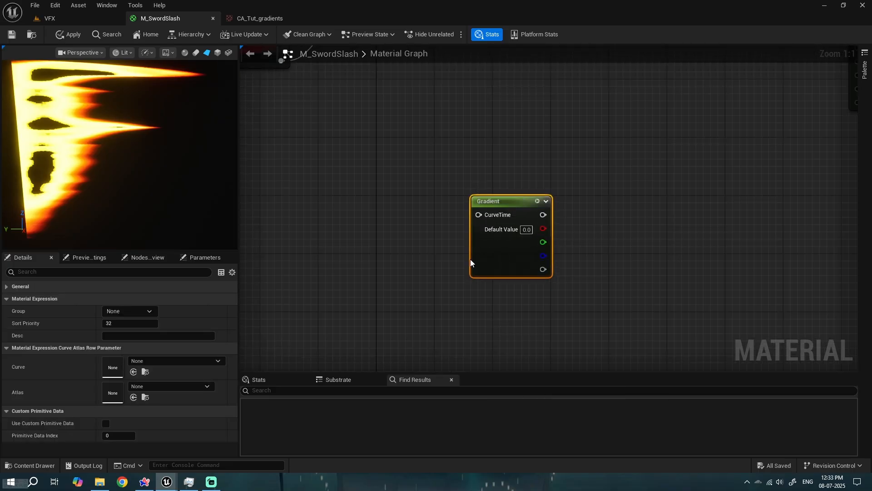
pyautogui.moveTo(503, 212); pyautogui.dragTo(320, 200)
pyautogui.click(301, 211)
# Step: Place another Texture Sample node in the graph, in front of the Gradient node's CurveTime input
pyautogui.scroll(-1, 332, 160)
pyautogui.moveTo(333, 159); pyautogui.dragTo(501, 298, button='right')
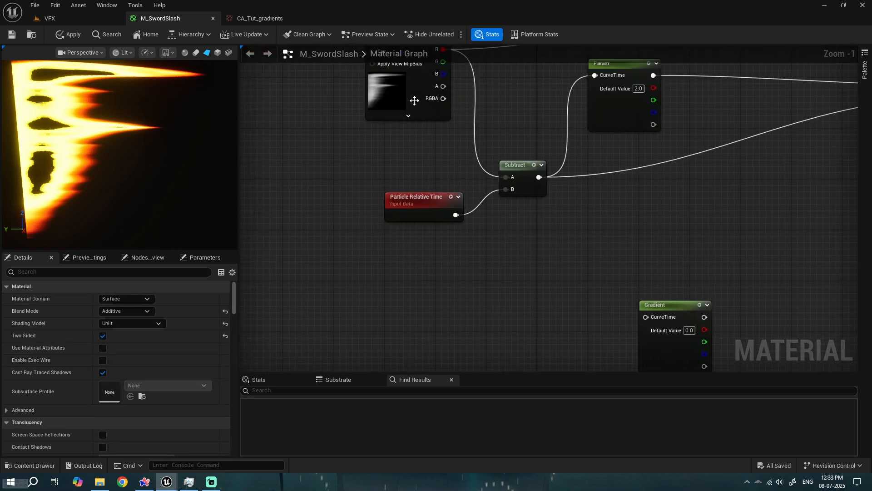
pyautogui.click(411, 89)
pyautogui.moveTo(505, 264); pyautogui.dragTo(492, 247, button='right')
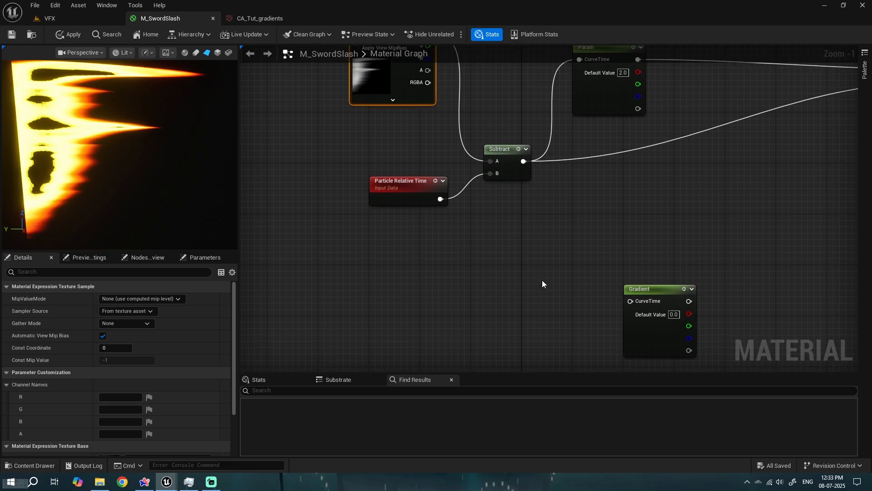
pyautogui.moveTo(541, 280); pyautogui.dragTo(411, 212, button='right')
pyautogui.hotkey('ctrl', 'v')
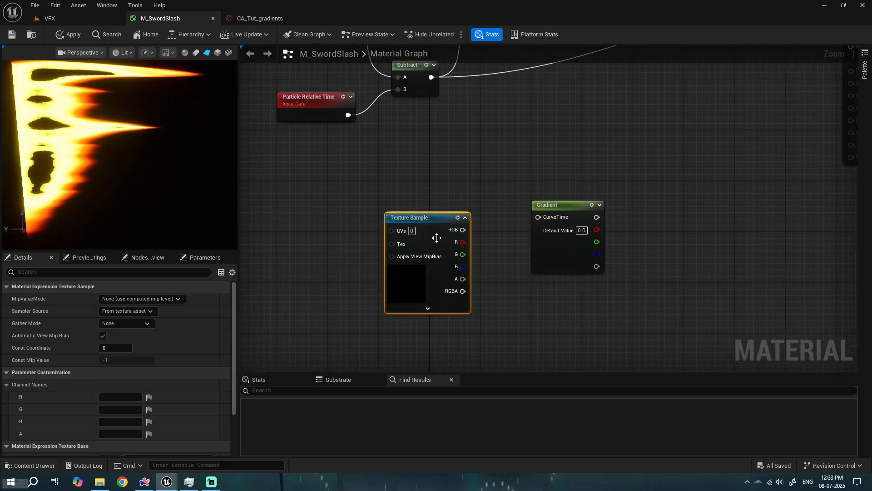
pyautogui.scroll(1, 436, 237)
pyautogui.moveTo(435, 237); pyautogui.dragTo(426, 227)
# Step: Assign Cloud_Texture to the new Texture Sample node and move the node slightly further from the Gradient node
pyautogui.scroll(-3, 171, 343)
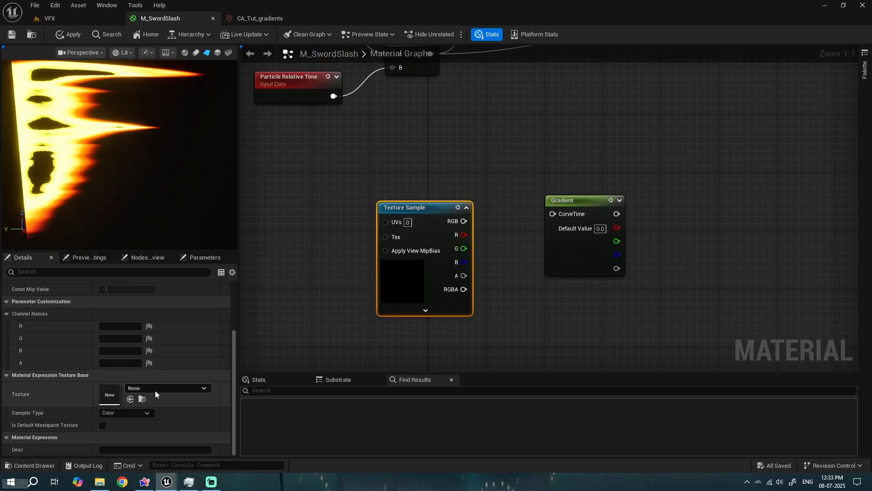
pyautogui.click(160, 391)
pyautogui.write('cloud')
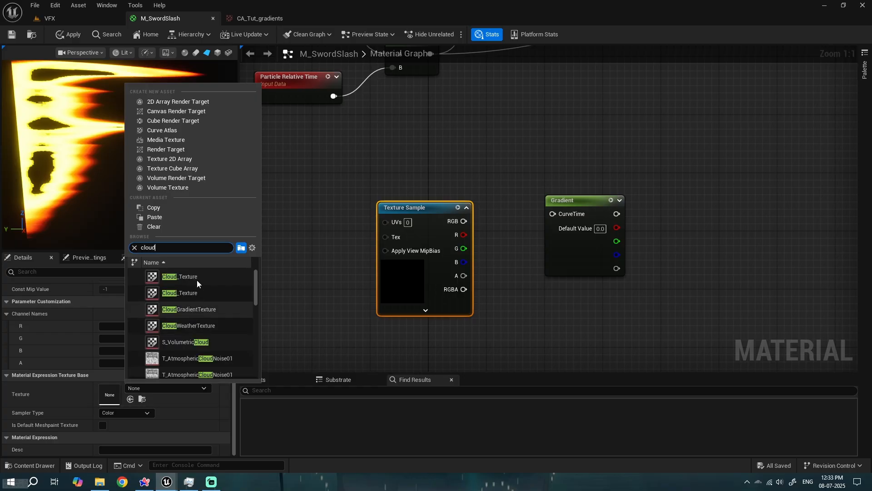
pyautogui.click(198, 279)
pyautogui.moveTo(350, 284); pyautogui.dragTo(304, 257, button='right')
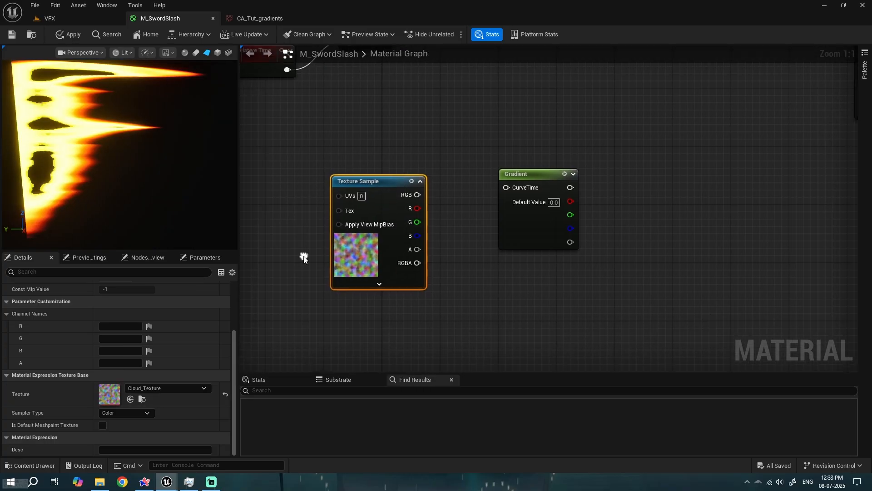
pyautogui.moveTo(376, 200); pyautogui.dragTo(354, 185)
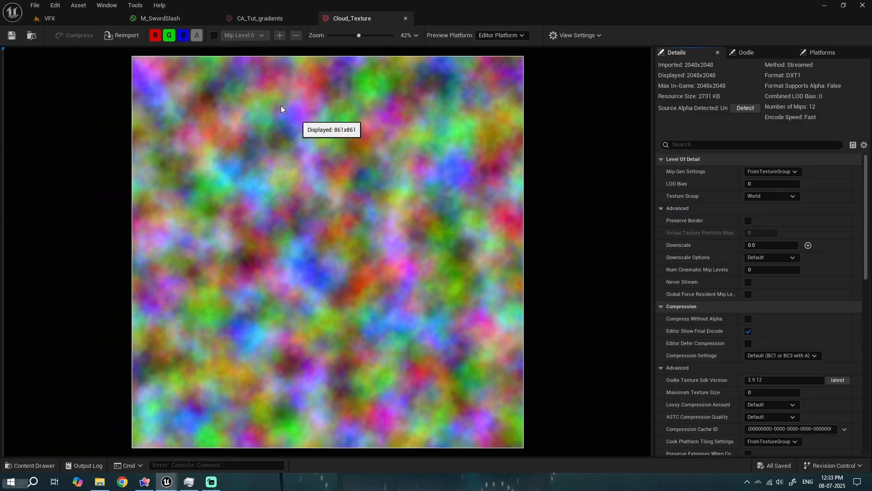
# Step: Examine the red, green and blue channels of Cloud_Texture one at a time, and close the texture
pyautogui.click(176, 36)
pyautogui.click(180, 36)
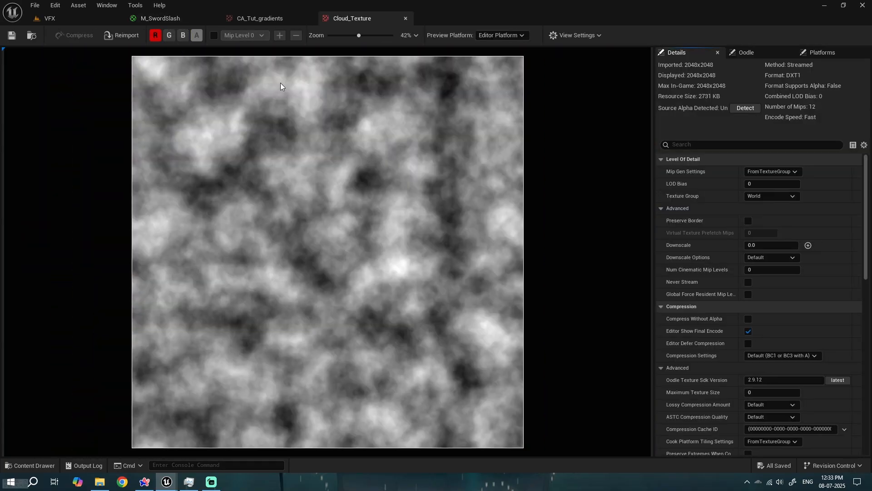
pyautogui.click(154, 36)
pyautogui.click(170, 36)
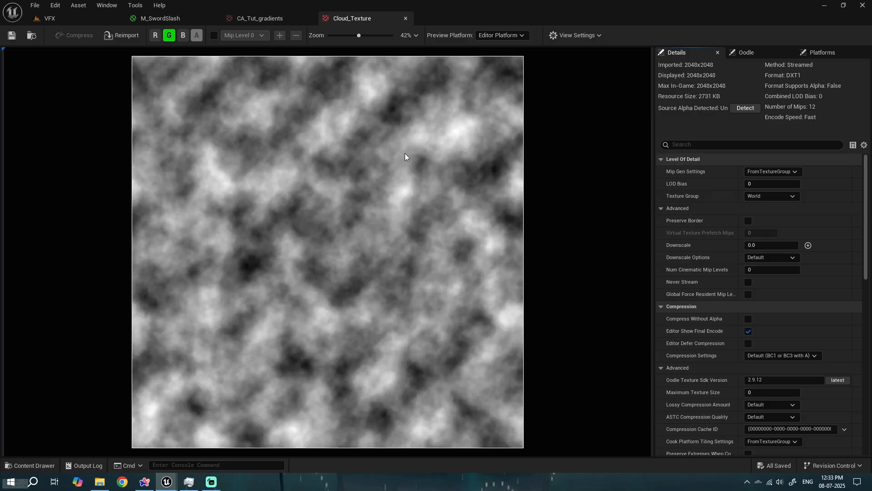
pyautogui.click(169, 35)
pyautogui.click(183, 35)
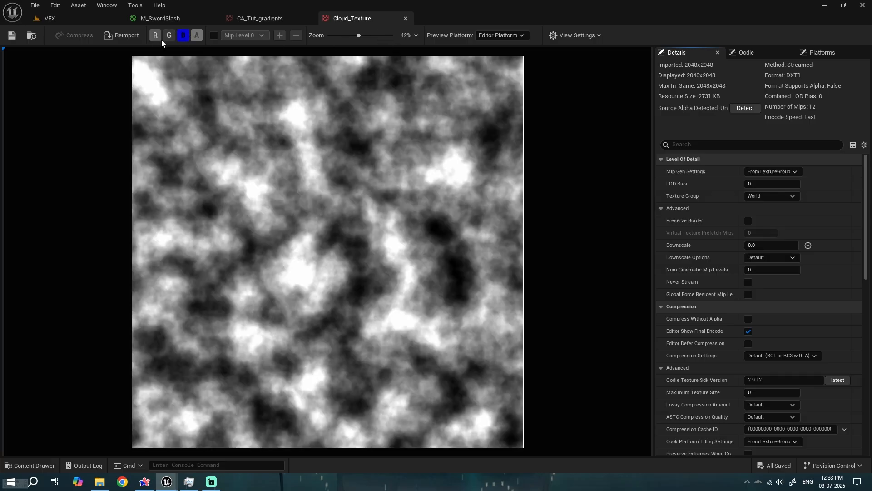
pyautogui.middleClick(344, 17)
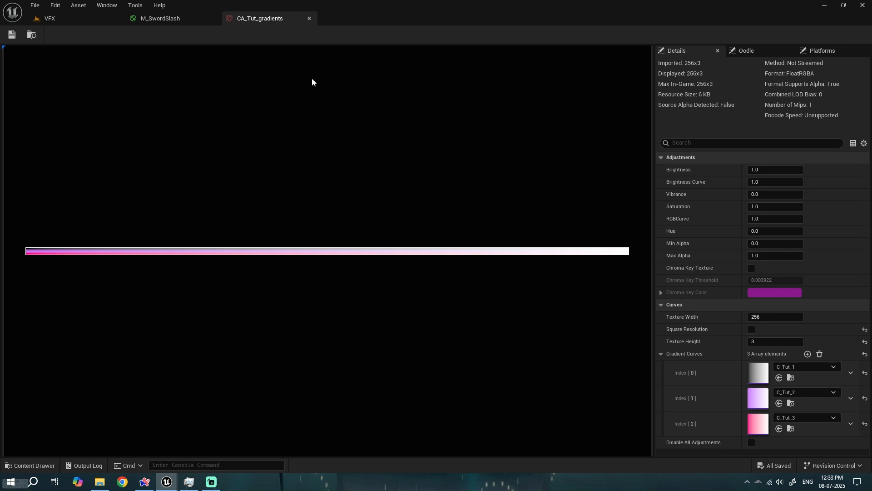
# Step: In M_SwordSlash, connect the cloud Texture Sample's R output to the Gradient node's CurveTime input and align the Gradient node with it
pyautogui.click(161, 18)
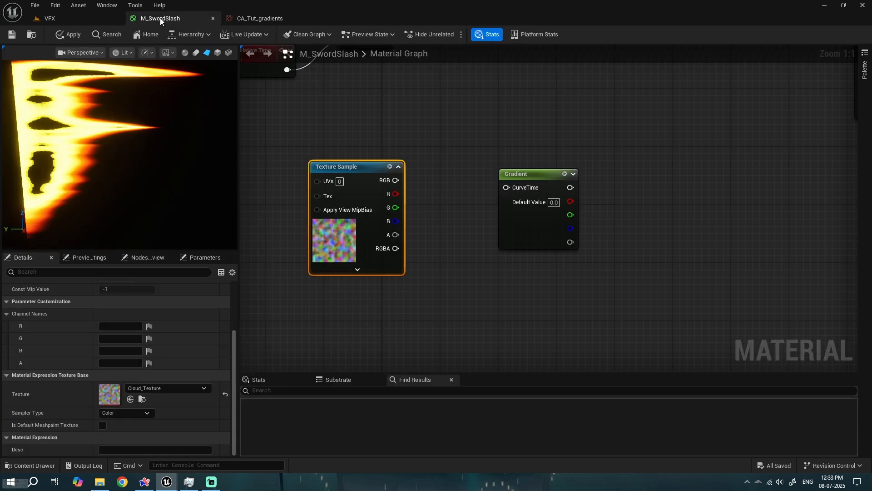
pyautogui.moveTo(396, 194); pyautogui.dragTo(509, 188)
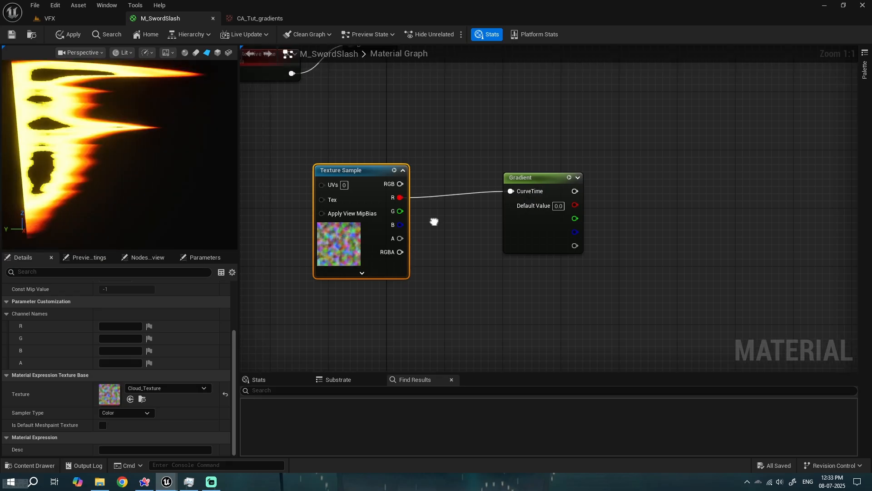
pyautogui.moveTo(437, 219); pyautogui.dragTo(448, 235, button='right')
pyautogui.click(543, 196)
pyautogui.scroll(-4, 544, 196)
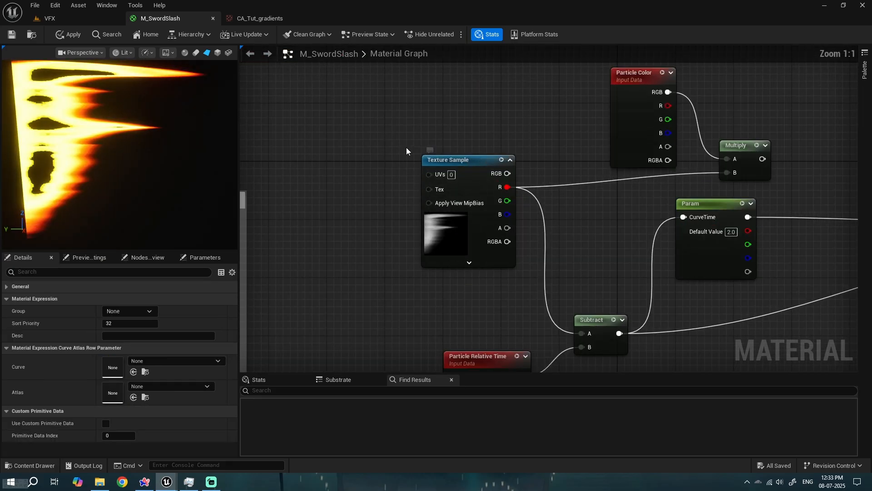
pyautogui.click(430, 228)
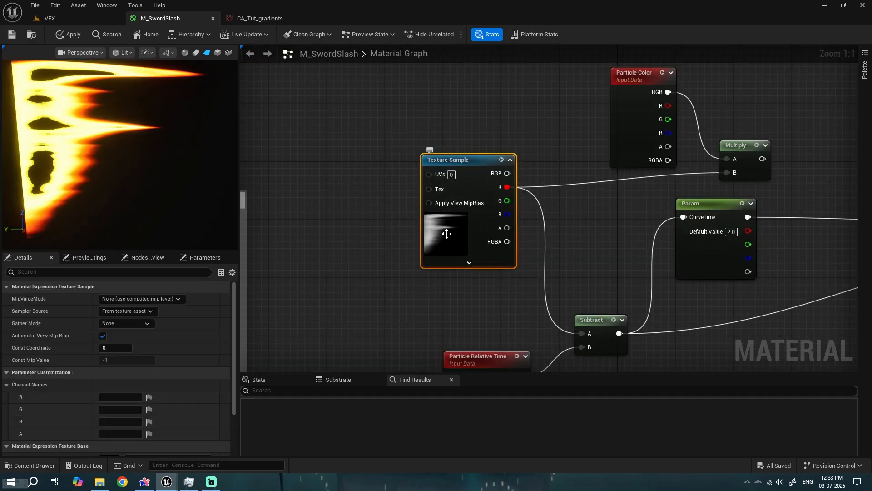
pyautogui.moveTo(493, 320); pyautogui.dragTo(304, 52, button='right')
pyautogui.moveTo(608, 237); pyautogui.dragTo(594, 237)
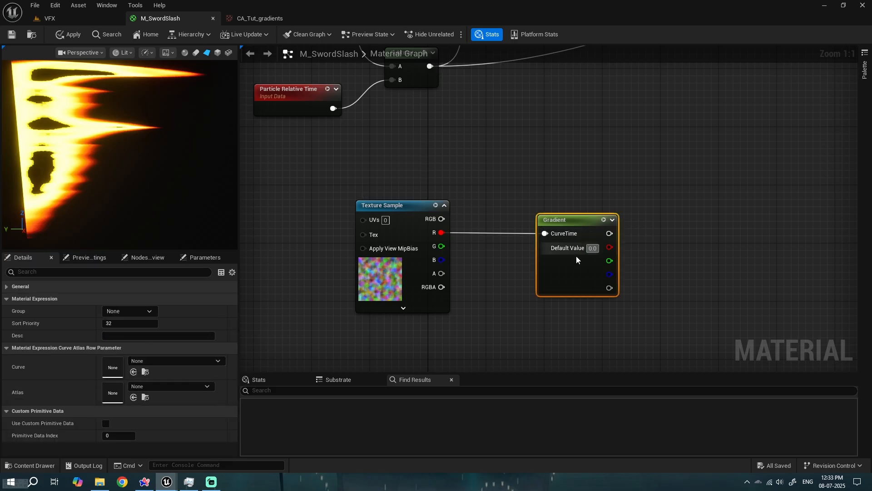
# Step: Set the Gradient parameter's atlas to CA_Tut_gradients and its curve to C_Tut_3
pyautogui.moveTo(509, 261); pyautogui.dragTo(500, 221, button='right')
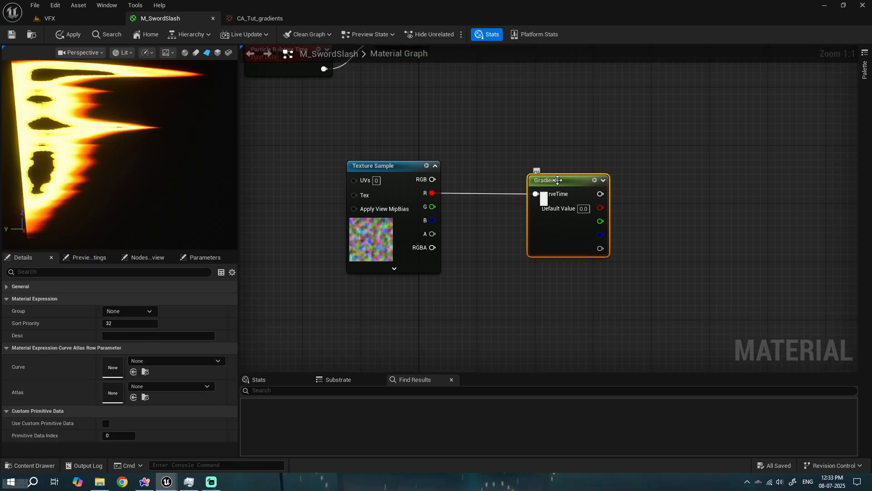
pyautogui.moveTo(477, 245); pyautogui.dragTo(467, 232, button='right')
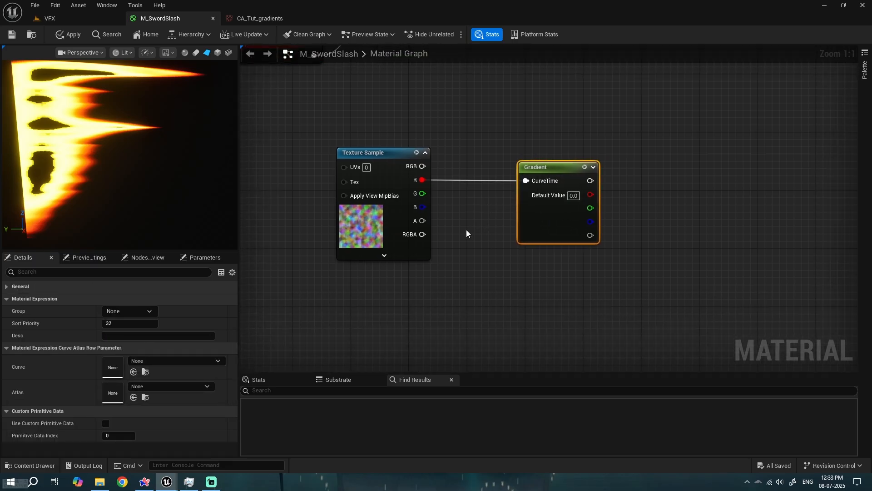
pyautogui.click(173, 389)
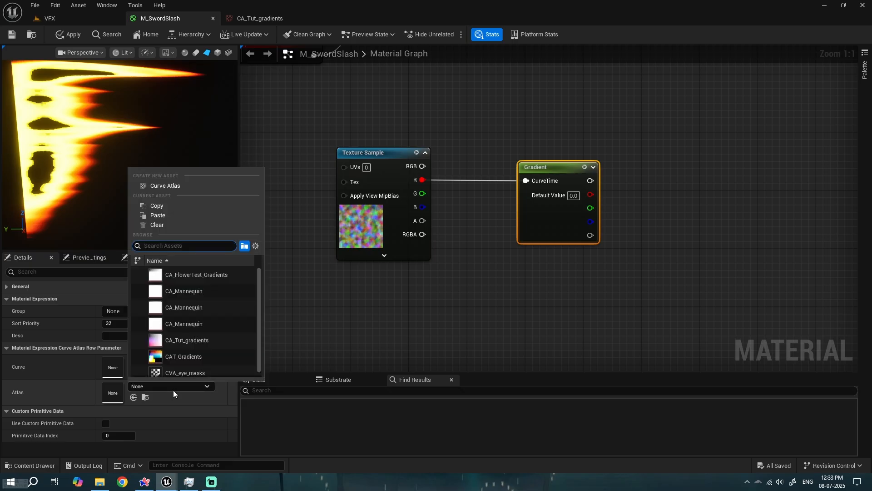
pyautogui.click(209, 342)
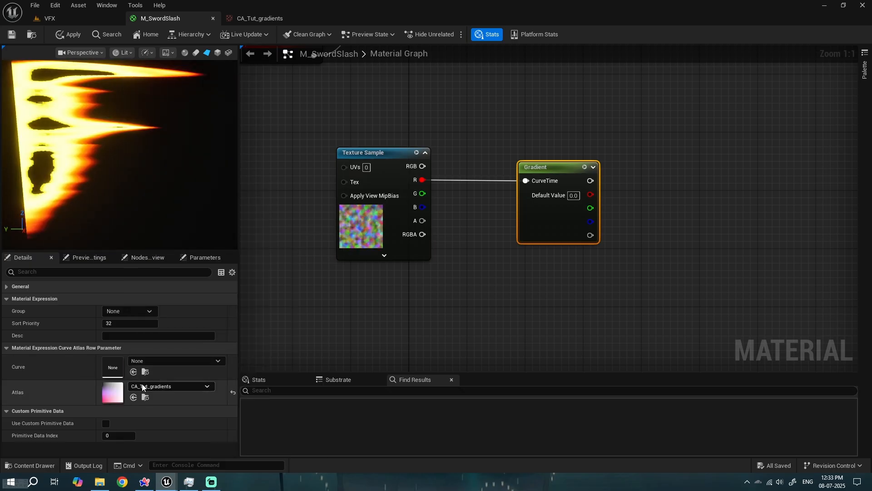
pyautogui.click(156, 361)
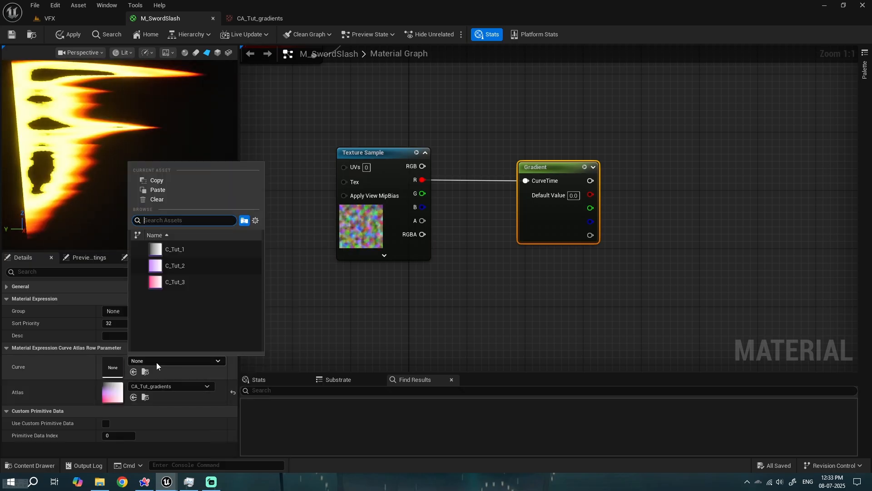
pyautogui.click(180, 282)
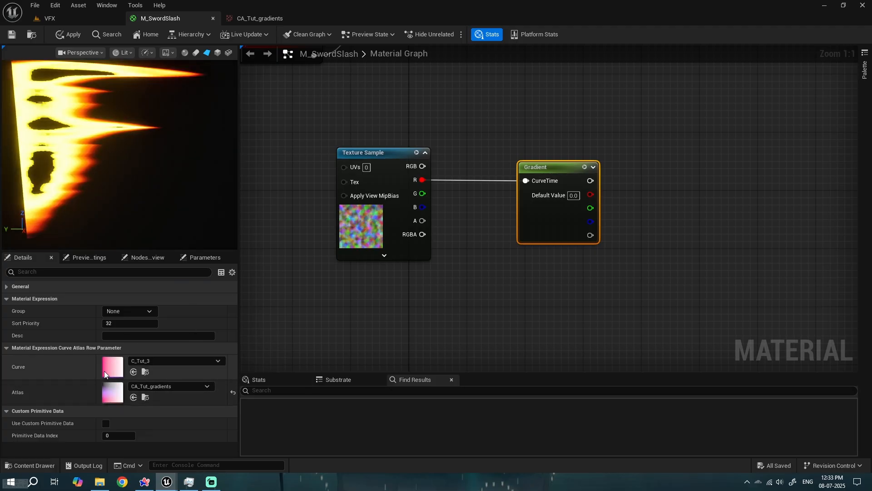
# Step: Move the cloud Texture Sample and Gradient nodes together closer to the M_SwordSlash output node
pyautogui.scroll(-3, 477, 273)
pyautogui.moveTo(490, 262); pyautogui.dragTo(326, 330, button='right')
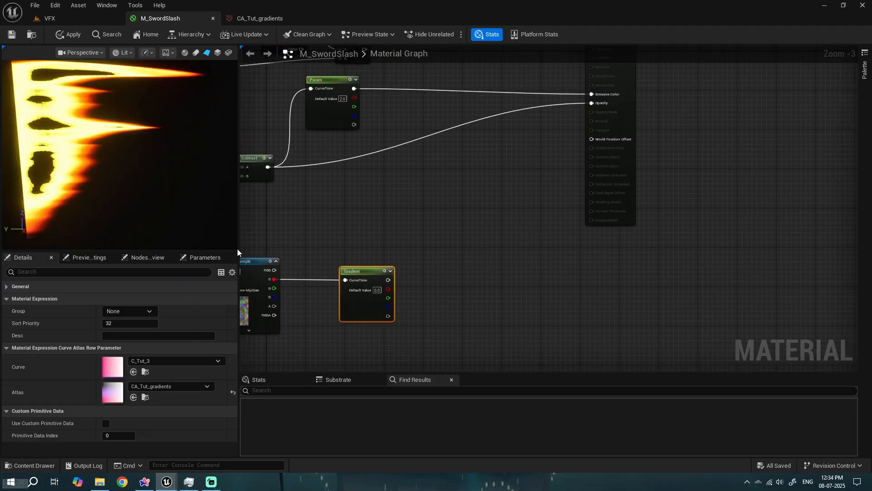
pyautogui.moveTo(237, 252); pyautogui.dragTo(207, 252)
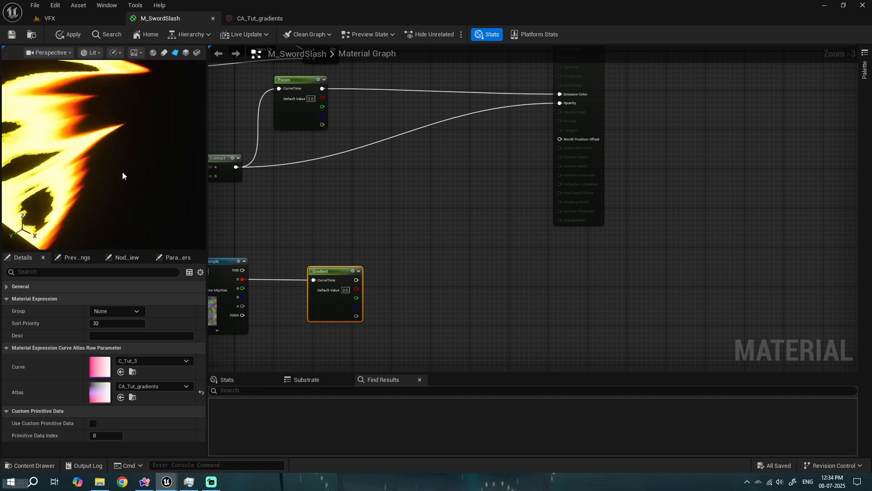
pyautogui.moveTo(122, 174); pyautogui.dragTo(102, 198)
pyautogui.moveTo(229, 239); pyautogui.dragTo(281, 233, button='right')
pyautogui.moveTo(281, 236); pyautogui.dragTo(489, 220)
pyautogui.scroll(3, 459, 229)
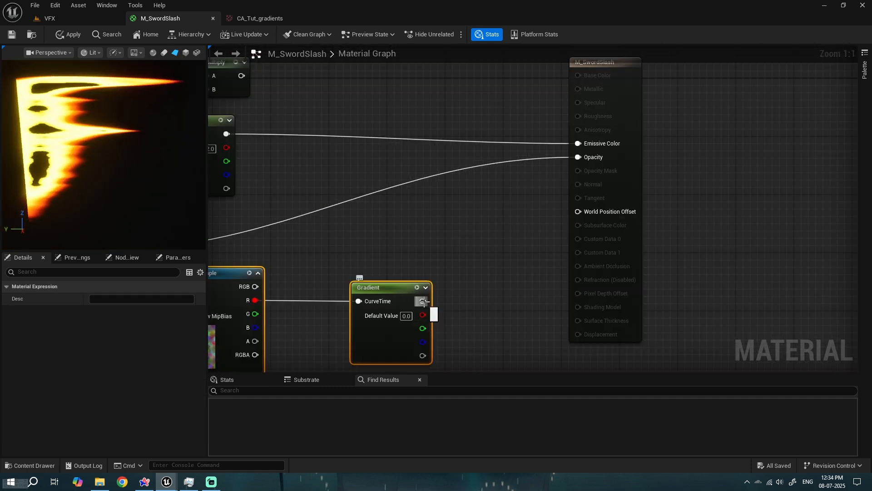
# Step: Connect the Gradient node's main output to the Emissive Color input of M_SwordSlash
pyautogui.moveTo(424, 301); pyautogui.dragTo(465, 238)
pyautogui.moveTo(428, 300); pyautogui.dragTo(586, 144)
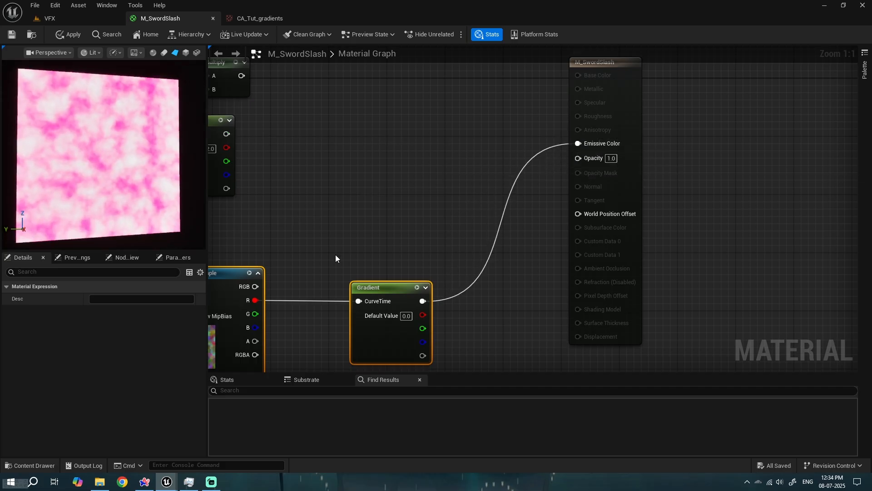
# Step: Preview the raw cloud texture by wiring its R output to Emissive Color, and reconnect the Gradient output for comparison
pyautogui.moveTo(335, 258); pyautogui.dragTo(496, 211, button='right')
pyautogui.moveTo(416, 253); pyautogui.dragTo(740, 96)
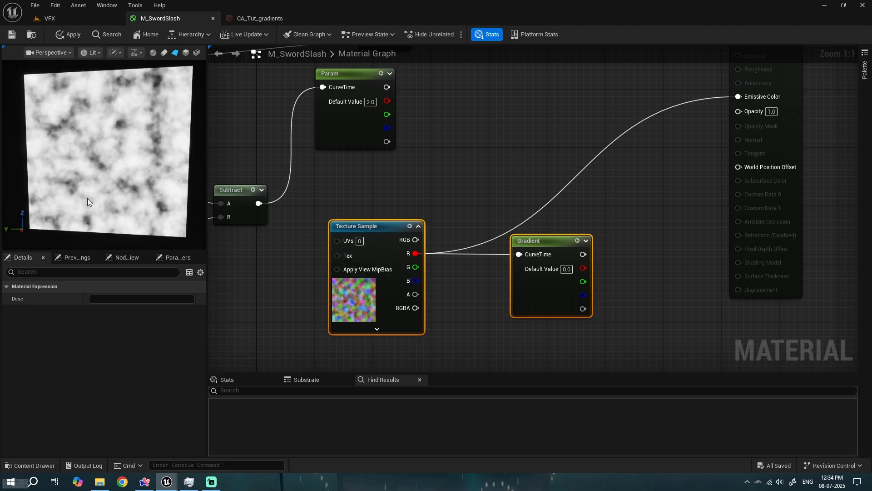
pyautogui.moveTo(87, 202); pyautogui.dragTo(250, 257)
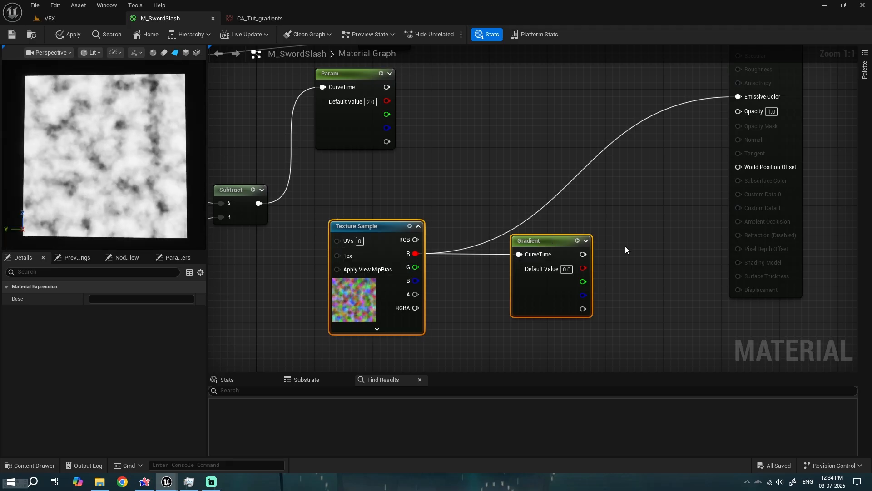
pyautogui.moveTo(583, 254); pyautogui.dragTo(739, 96)
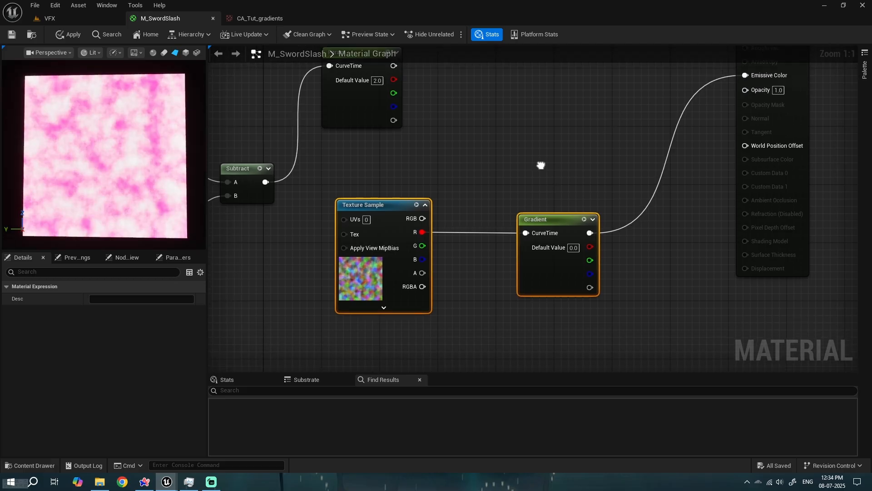
pyautogui.moveTo(56, 147); pyautogui.dragTo(86, 148)
# Step: Open the Gradient node's C_Tut_3 curve in a floating window over the M_SwordSlash graph, with the whole curve framed
pyautogui.click(565, 235)
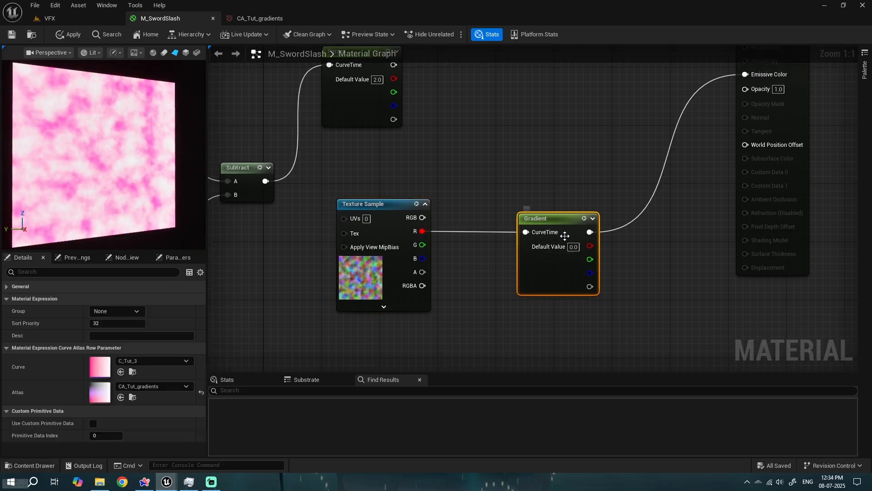
pyautogui.doubleClick(97, 364)
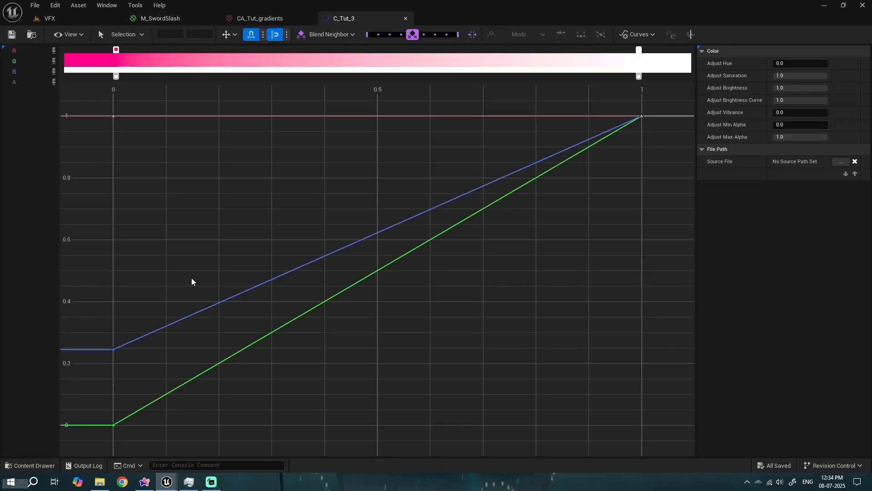
pyautogui.moveTo(355, 15); pyautogui.dragTo(549, 155)
pyautogui.click(152, 19)
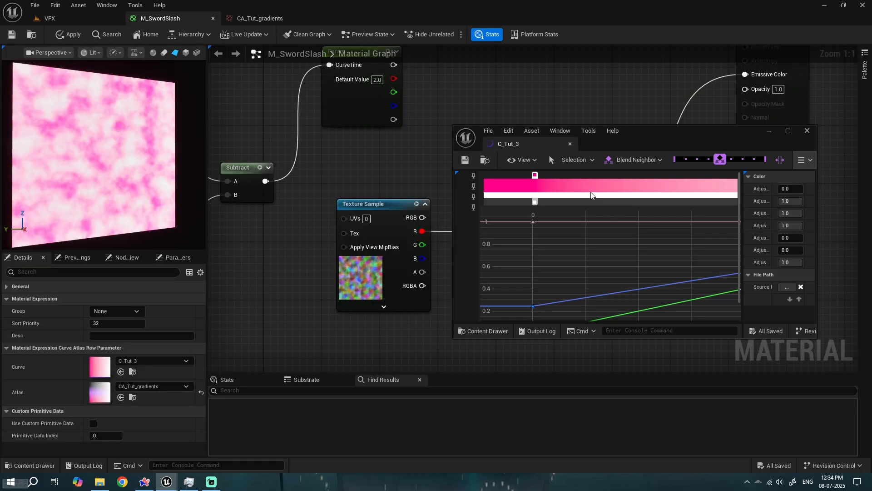
pyautogui.press('f')
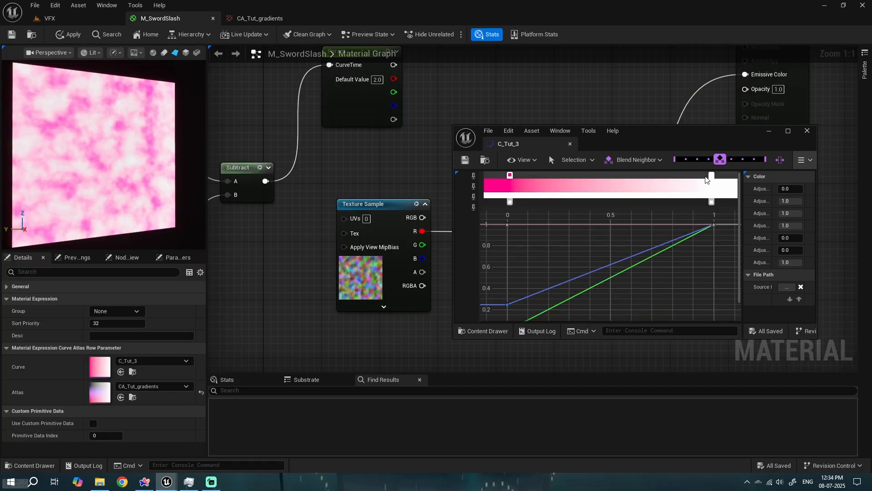
# Step: Change the end color key of the C_Tut_3 gradient to green
pyautogui.click(711, 176)
pyautogui.doubleClick(710, 176)
pyautogui.moveTo(571, 232); pyautogui.dragTo(582, 211)
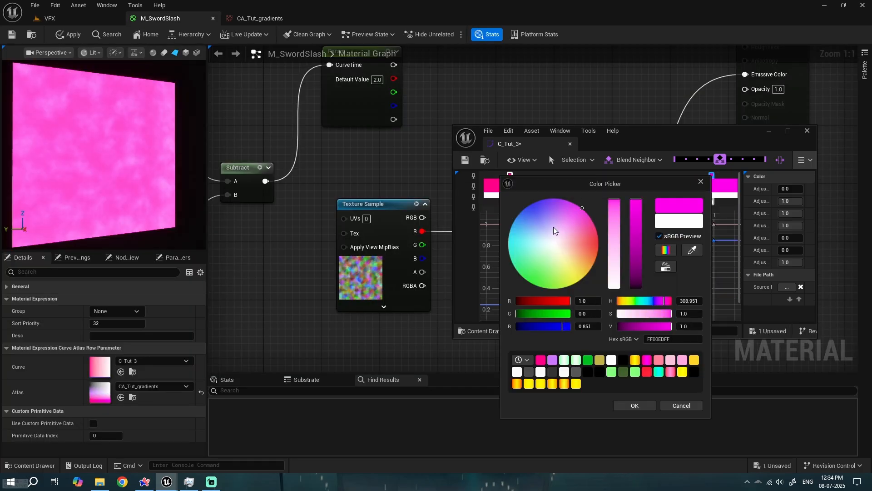
pyautogui.moveTo(546, 242); pyautogui.dragTo(533, 203)
pyautogui.moveTo(551, 269); pyautogui.dragTo(555, 303)
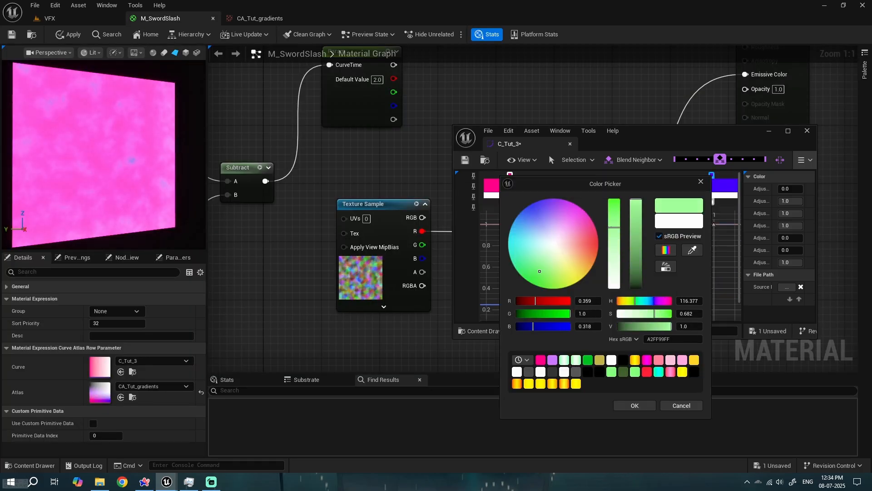
pyautogui.click(635, 406)
# Step: Add a blue color key at the middle of the C_Tut_3 gradient and move it close to the pink start key
pyautogui.click(611, 176)
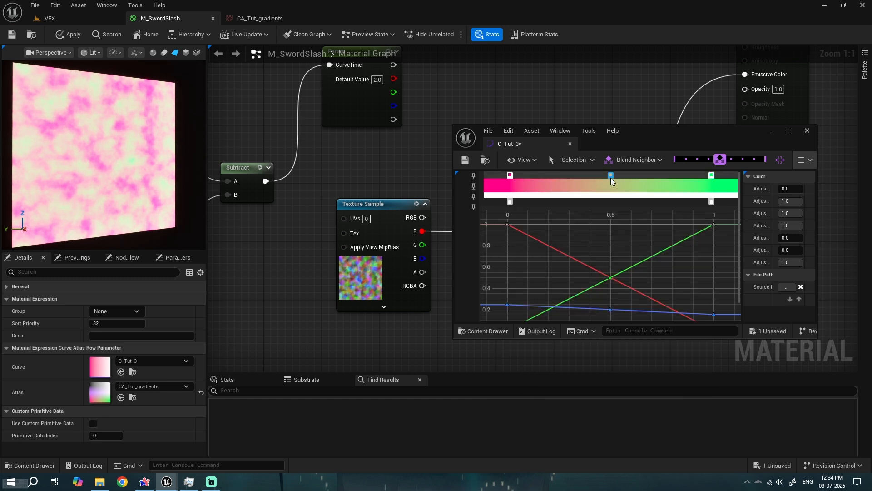
pyautogui.doubleClick(611, 177)
pyautogui.moveTo(663, 234); pyautogui.dragTo(632, 213)
pyautogui.click(746, 406)
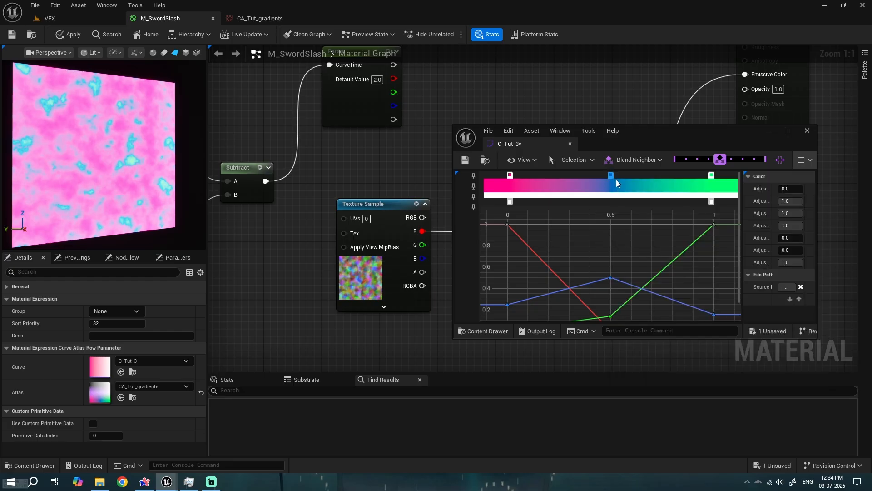
pyautogui.moveTo(612, 176); pyautogui.dragTo(546, 175)
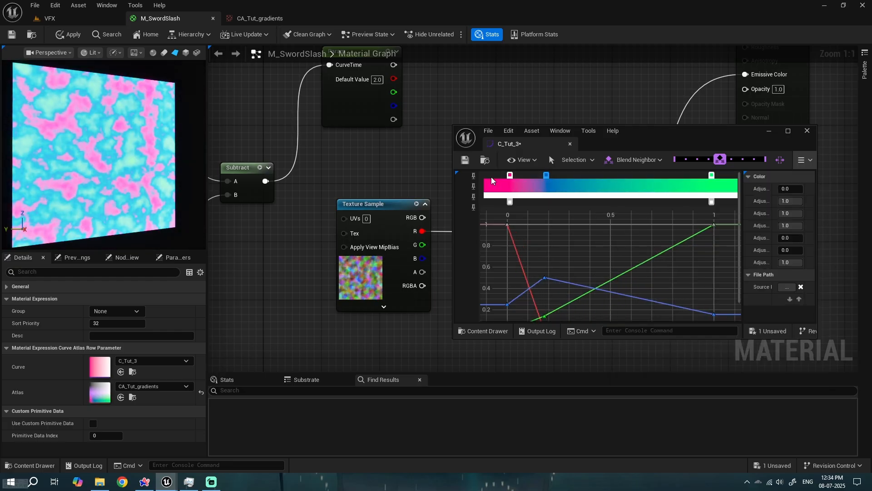
pyautogui.click(511, 177)
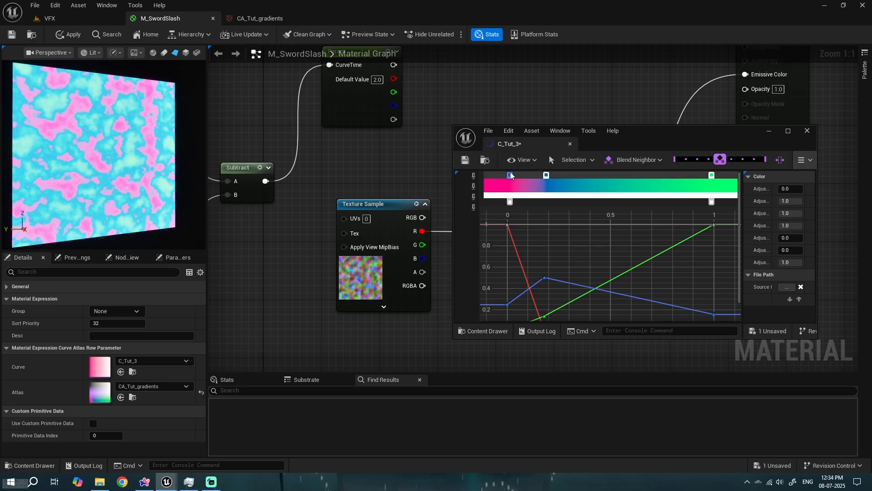
pyautogui.click(546, 175)
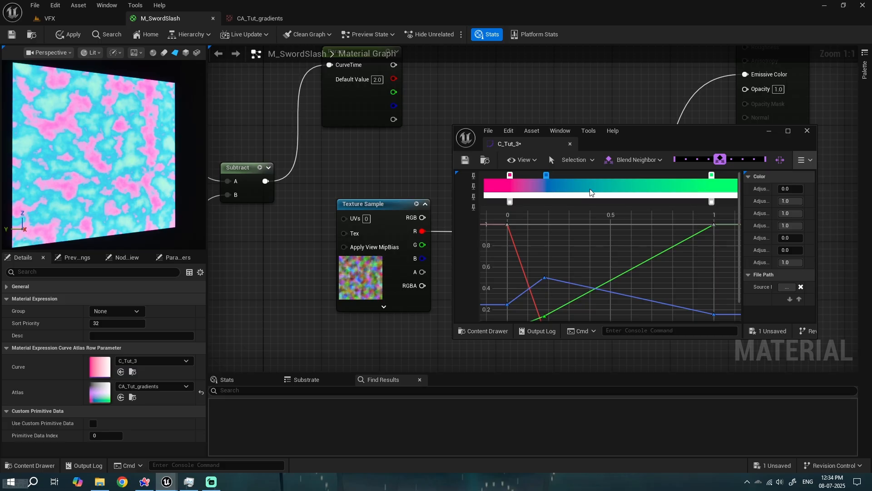
# Step: Examine the recolored cloud texture in the material preview and close the C_Tut_3 curve window
pyautogui.moveTo(121, 147); pyautogui.dragTo(141, 147)
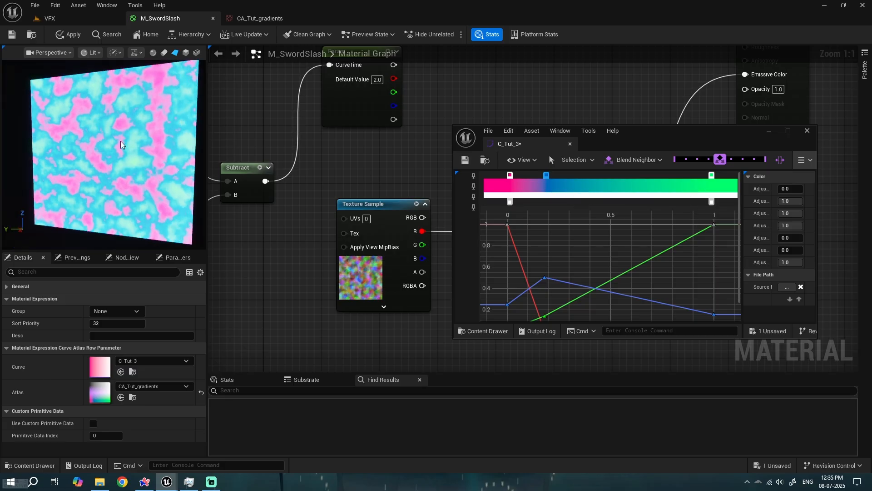
pyautogui.scroll(6, 121, 147)
pyautogui.scroll(-6, 121, 146)
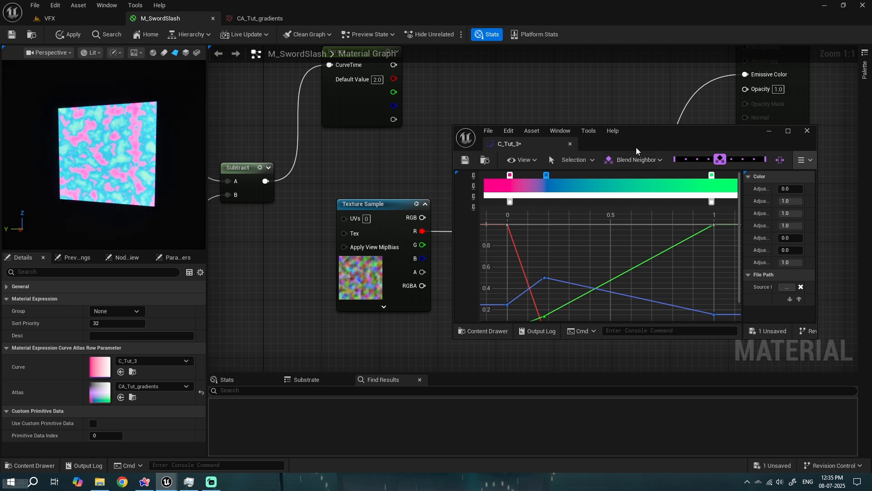
pyautogui.moveTo(813, 133); pyautogui.dragTo(810, 170)
pyautogui.click(806, 169)
# Step: Delete the cloud Texture Sample and Gradient nodes from the M_SwordSlash graph
pyautogui.moveTo(374, 185); pyautogui.dragTo(393, 234, button='right')
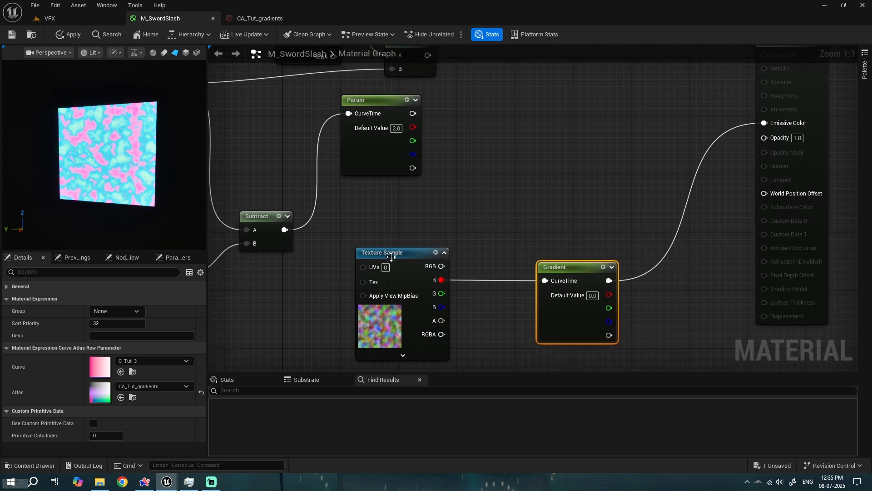
pyautogui.click(390, 256)
pyautogui.press('Delete')
pyautogui.moveTo(589, 268); pyautogui.dragTo(566, 203)
pyautogui.press('Delete')
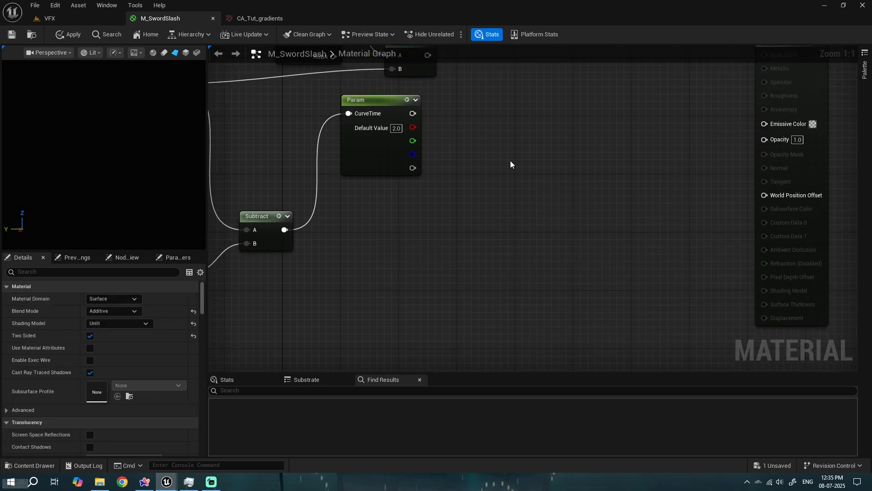
# Step: Connect the Param node's main output to Emissive Color and view the slash up close in the preview
pyautogui.scroll(-1, 490, 152)
pyautogui.moveTo(439, 141); pyautogui.dragTo(760, 153)
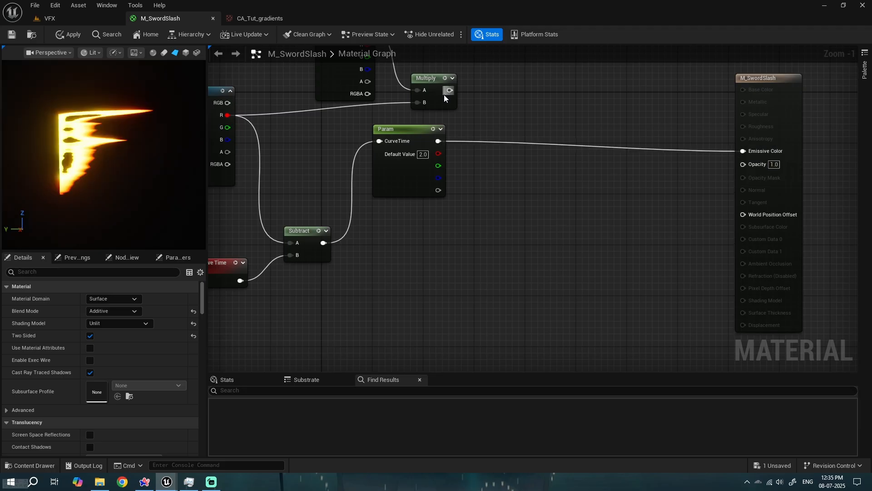
pyautogui.scroll(2, 76, 152)
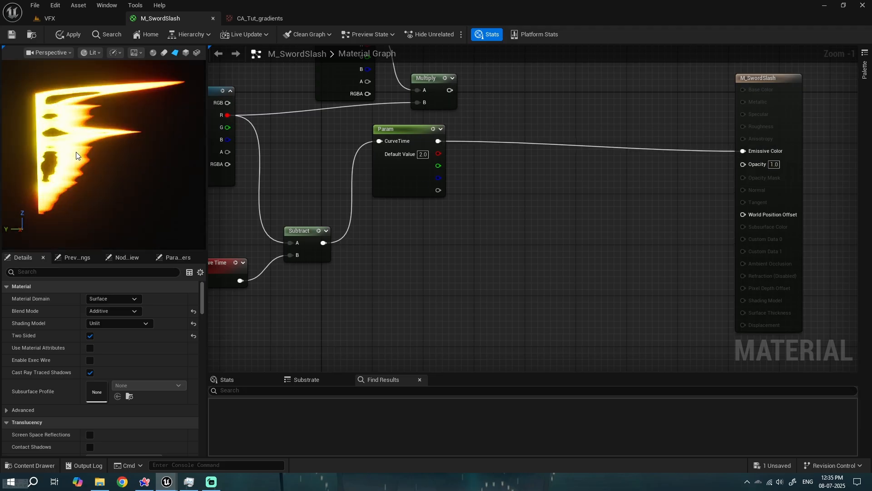
# Step: Set the Param node's atlas to CA_Tut_gradients
pyautogui.moveTo(416, 256); pyautogui.dragTo(569, 269, button='right')
pyautogui.click(562, 182)
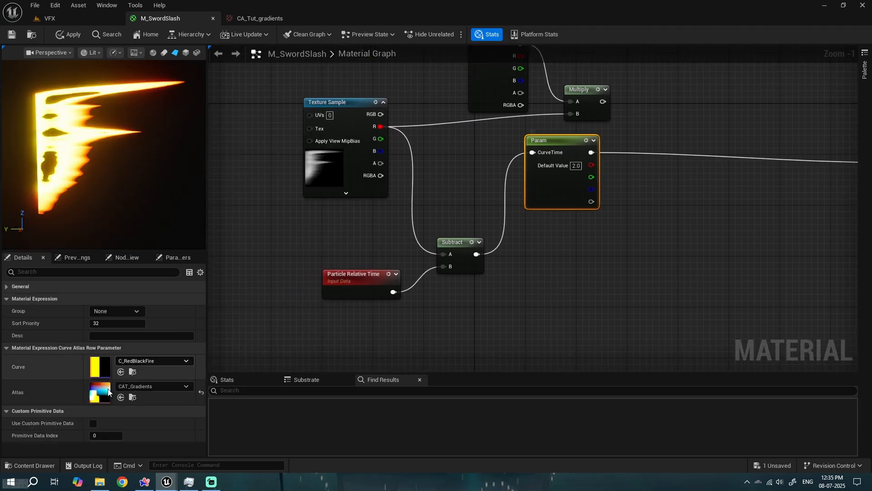
pyautogui.click(172, 388)
pyautogui.write('tut')
pyautogui.click(180, 276)
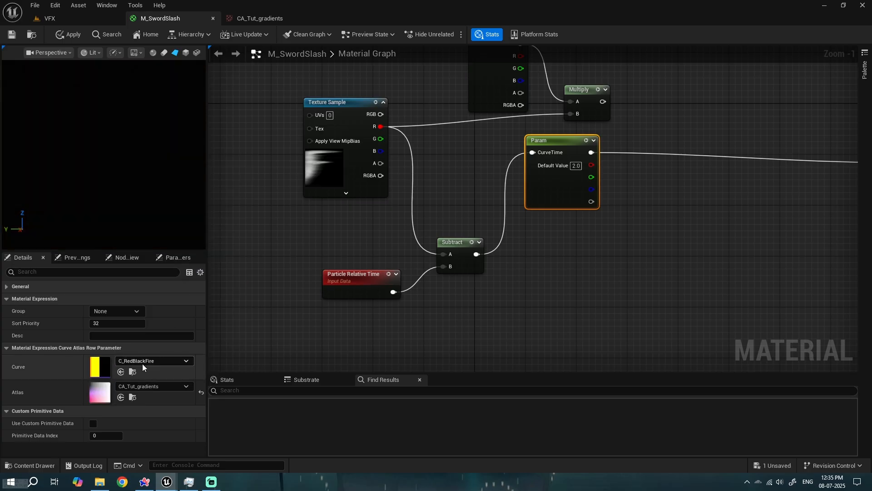
# Step: Try to replace the Param node's C_RedBlackFire curve with a curve from the CA_Tut_gradients atlas
pyautogui.click(143, 362)
pyautogui.press('Escape')
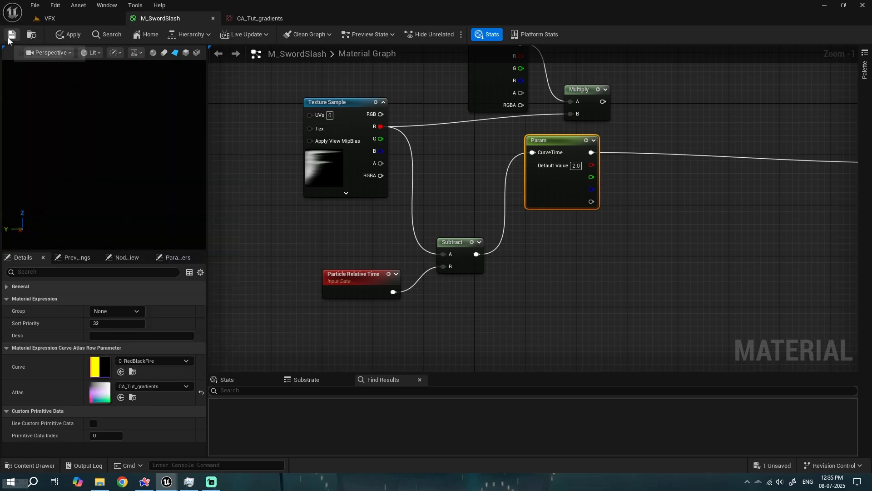
pyautogui.click(163, 361)
pyautogui.click(156, 282)
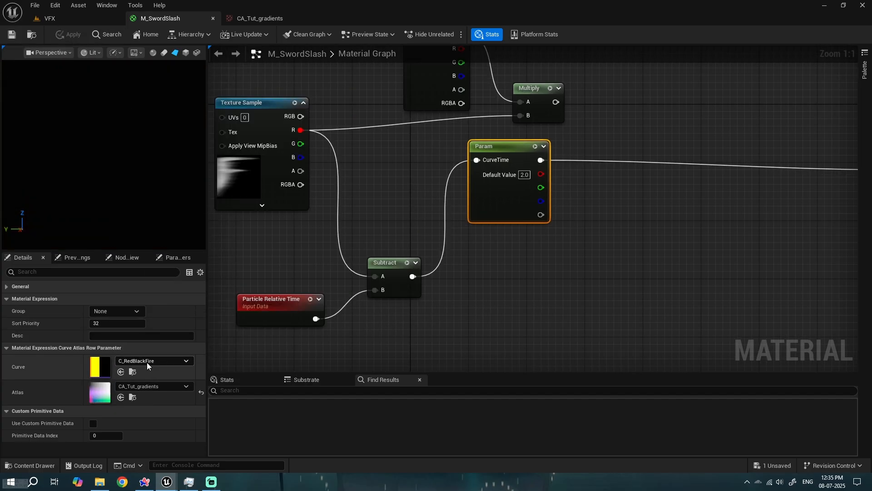
pyautogui.click(147, 362)
pyautogui.click(160, 249)
pyautogui.click(149, 363)
pyautogui.click(165, 285)
pyautogui.click(157, 359)
pyautogui.click(165, 254)
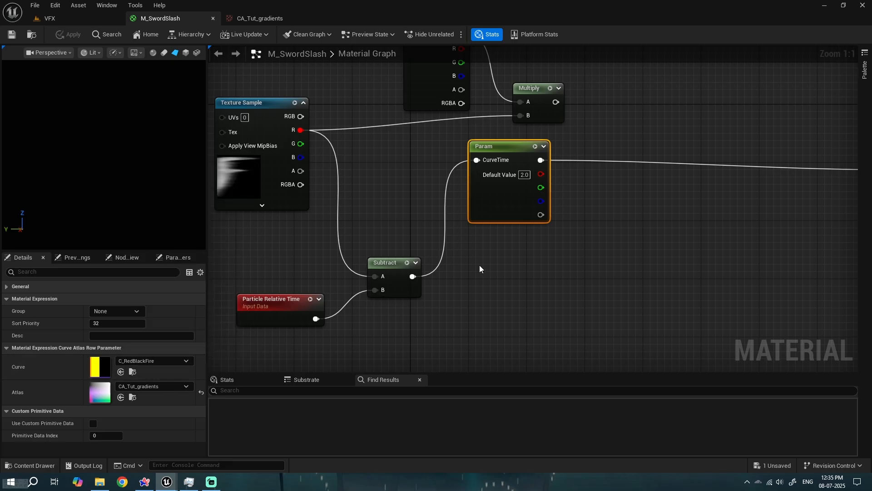
# Step: Move the Param node down out of the way and disconnect its CurveTime input and its output
pyautogui.moveTo(481, 268); pyautogui.dragTo(459, 265, button='right')
pyautogui.moveTo(483, 204); pyautogui.dragTo(483, 248)
pyautogui.moveTo(480, 188); pyautogui.dragTo(484, 362)
pyautogui.keyDown('alt'); pyautogui.click(463, 303); pyautogui.keyUp('alt')
pyautogui.keyDown('alt'); pyautogui.click(527, 303); pyautogui.keyUp('alt')
pyautogui.rightClick(506, 157)
pyautogui.click(465, 249)
pyautogui.moveTo(465, 249); pyautogui.dragTo(468, 241, button='right')
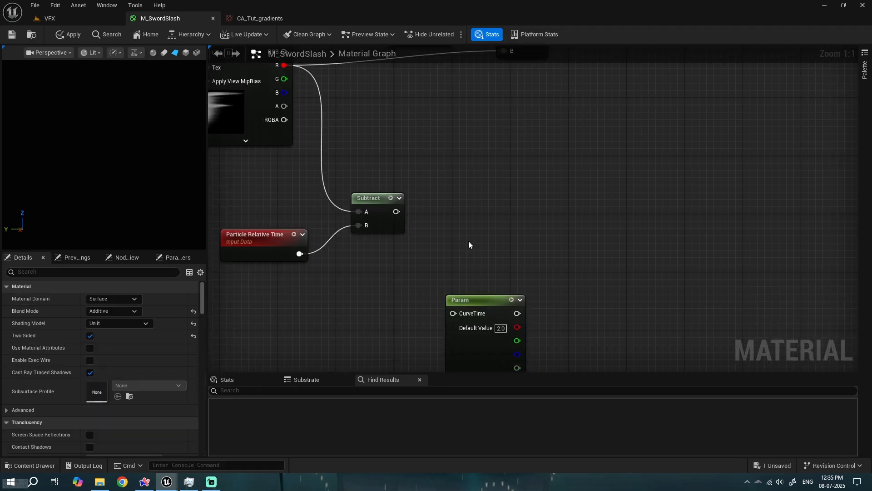
# Step: Add a new curve atlas row parameter node beside the Subtract node and place it beneath the Multiply node
pyautogui.rightClick(472, 177)
pyautogui.write('curve')
pyautogui.press('Return')
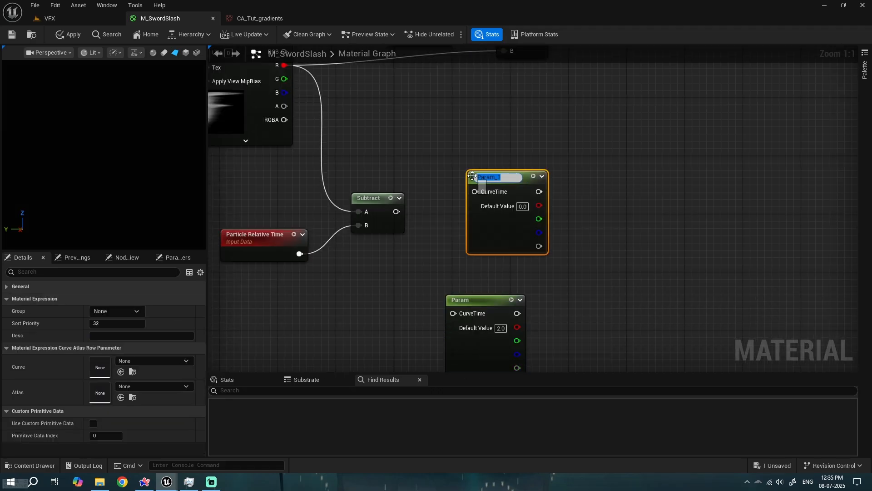
pyautogui.moveTo(497, 222); pyautogui.dragTo(504, 141)
# Step: Connect the Subtract output to the new parameter's CurveTime and the parameter's main output to Emissive Color
pyautogui.moveTo(421, 159); pyautogui.dragTo(393, 236, button='right')
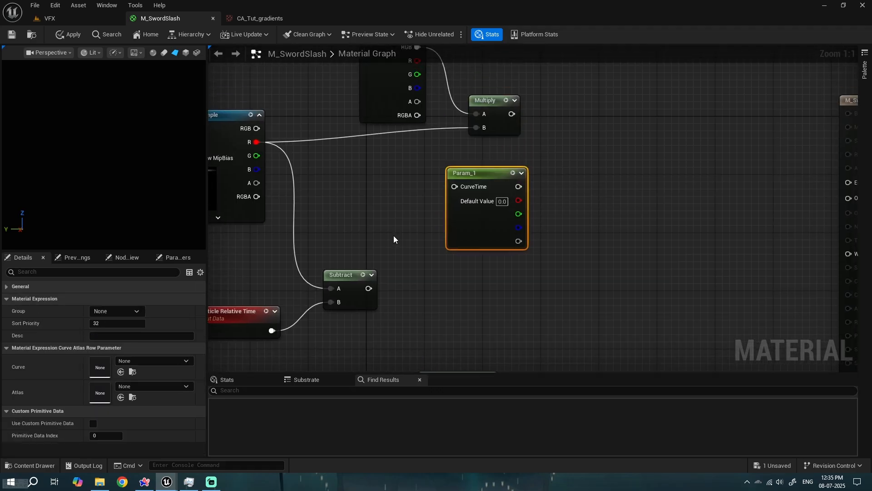
pyautogui.moveTo(369, 288); pyautogui.dragTo(455, 186)
pyautogui.moveTo(518, 186); pyautogui.dragTo(806, 183)
# Step: Set the new parameter's atlas to CA_Tut_gradients and its curve to C_Tut_3, and save the material
pyautogui.click(153, 386)
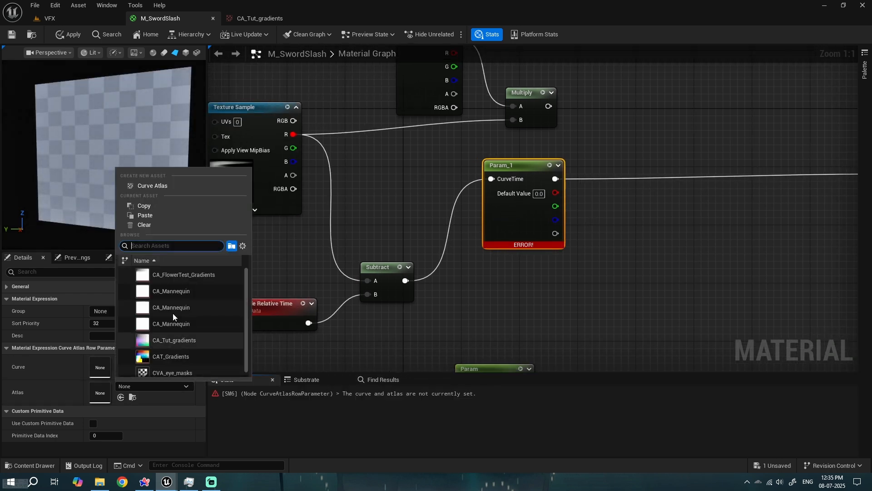
pyautogui.write('tut')
pyautogui.click(175, 336)
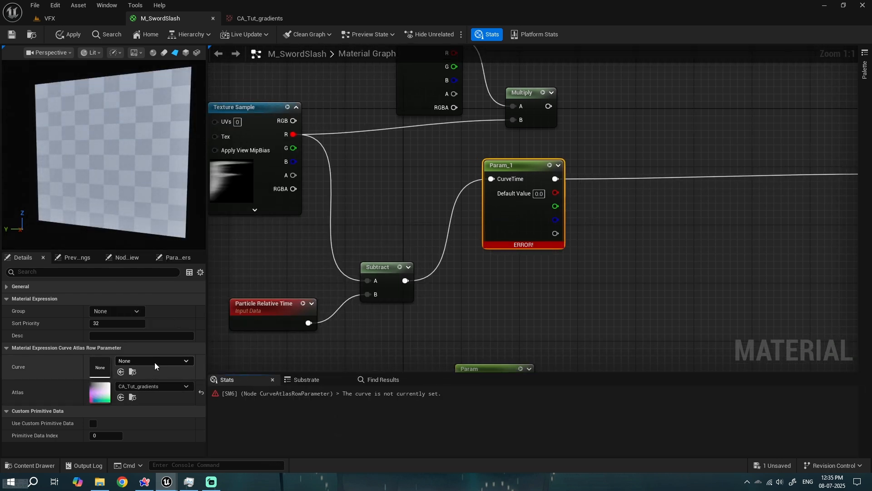
pyautogui.click(154, 361)
pyautogui.click(163, 283)
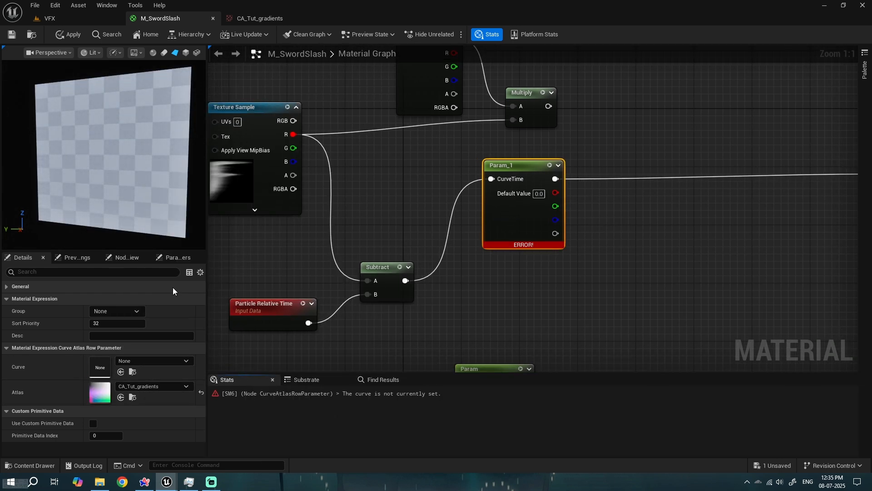
pyautogui.click(11, 35)
# Step: Connect the Subtract node's output to the Opacity input of M_SwordSlash and save the material
pyautogui.moveTo(85, 188); pyautogui.dragTo(120, 188)
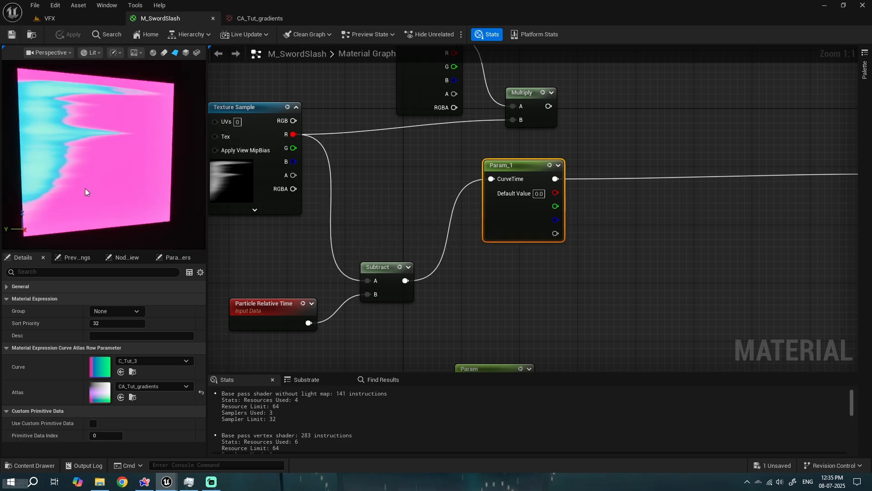
pyautogui.scroll(-3, 85, 188)
pyautogui.scroll(3, 85, 188)
pyautogui.scroll(-3, 84, 188)
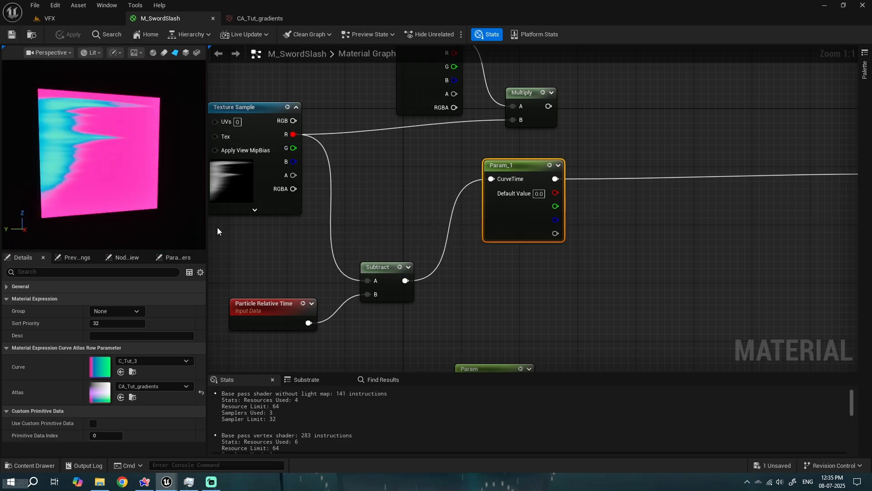
pyautogui.moveTo(434, 282); pyautogui.dragTo(407, 283, button='right')
pyautogui.moveTo(376, 281); pyautogui.dragTo(806, 187)
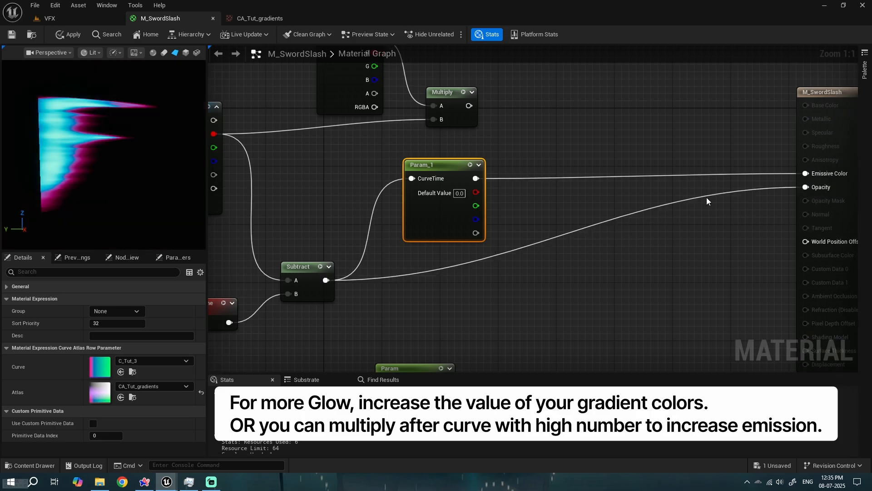
pyautogui.click(12, 35)
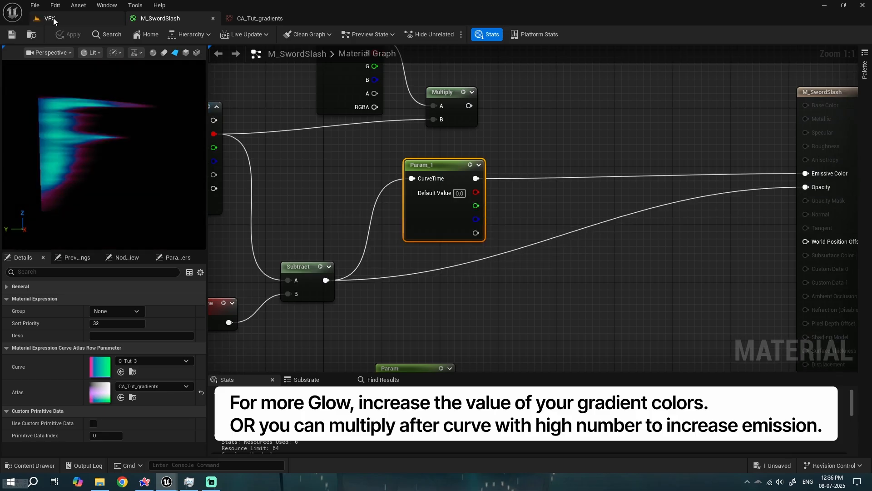
# Step: Switch to the VFX level, play it in the editor and run the character forward to test the slash
pyautogui.click(51, 18)
pyautogui.hotkey('alt', 'p')
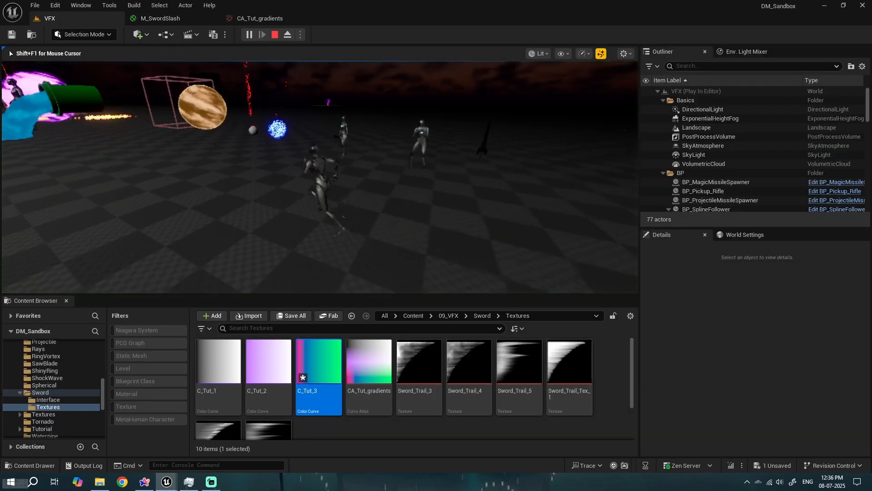
pyautogui.press('w')
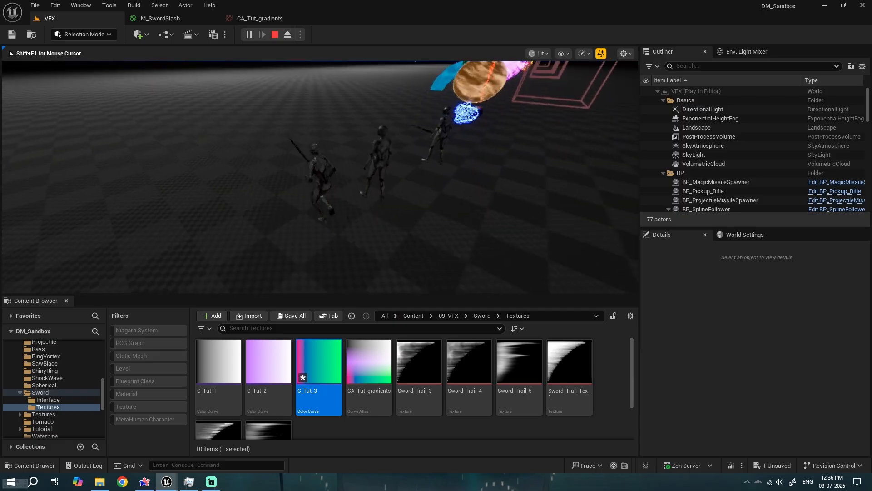